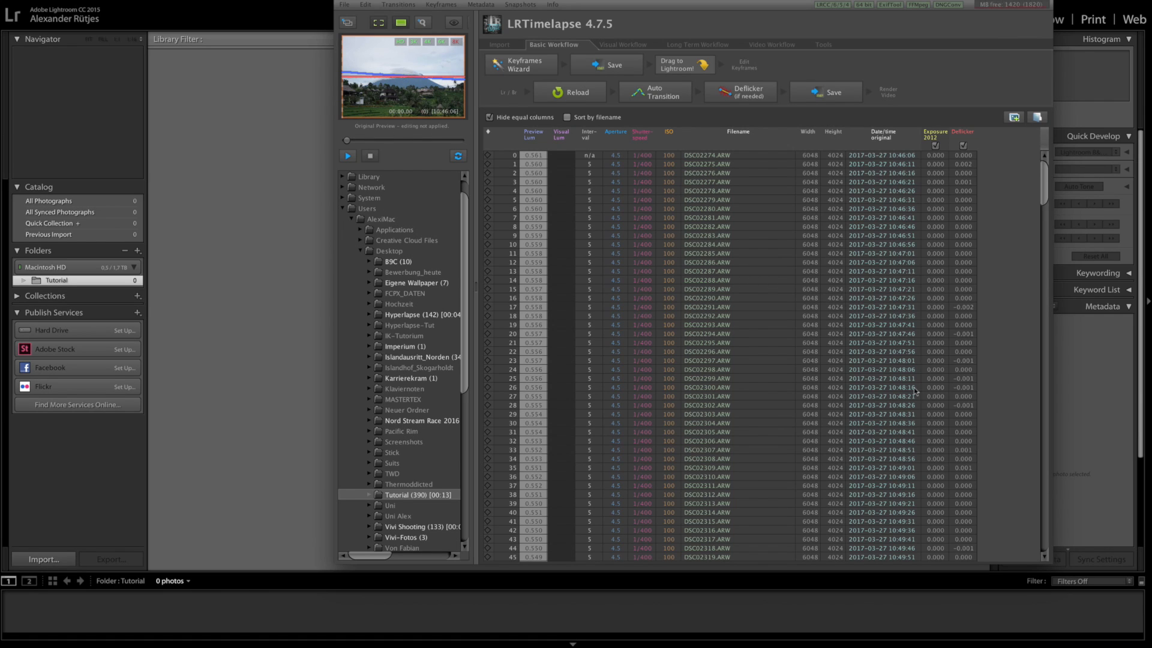
# Set 2 keyframes for the Tutorial image sequence with the Keyframes Wizard and save the metadata.
pyautogui.click(348, 157)
pyautogui.click(520, 64)
pyautogui.click(610, 102)
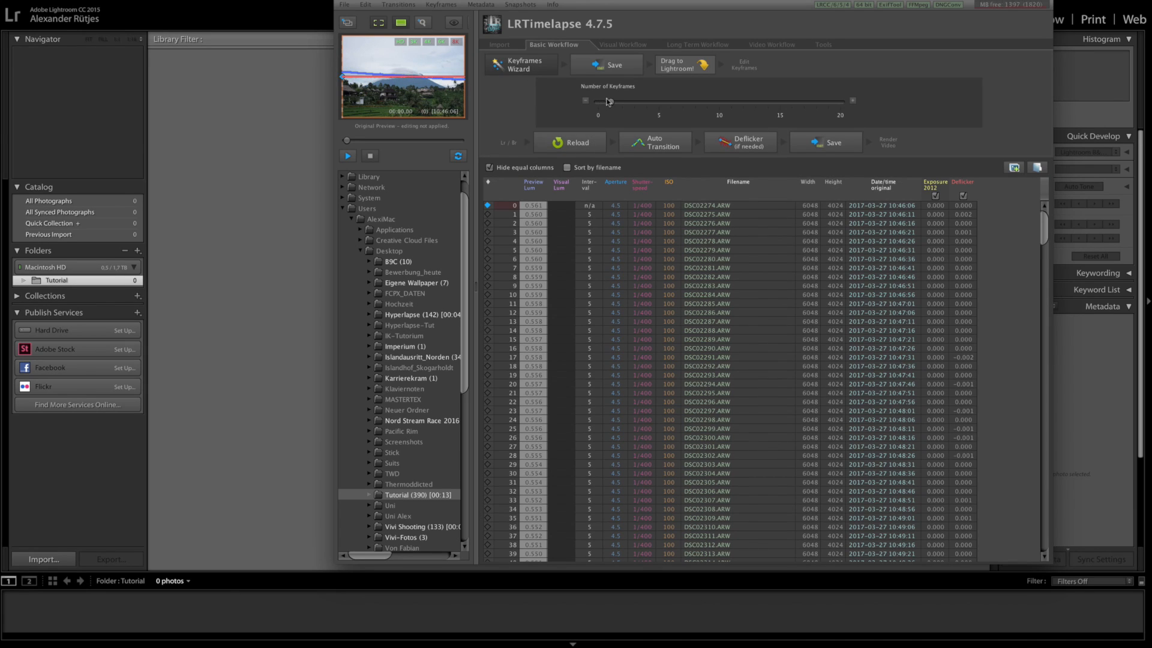
pyautogui.moveTo(610, 103); pyautogui.dragTo(624, 103)
pyautogui.click(606, 68)
# Hand the Tutorial sequence over to Lightroom and import all its photos using the Add method.
pyautogui.moveTo(680, 70); pyautogui.dragTo(284, 365)
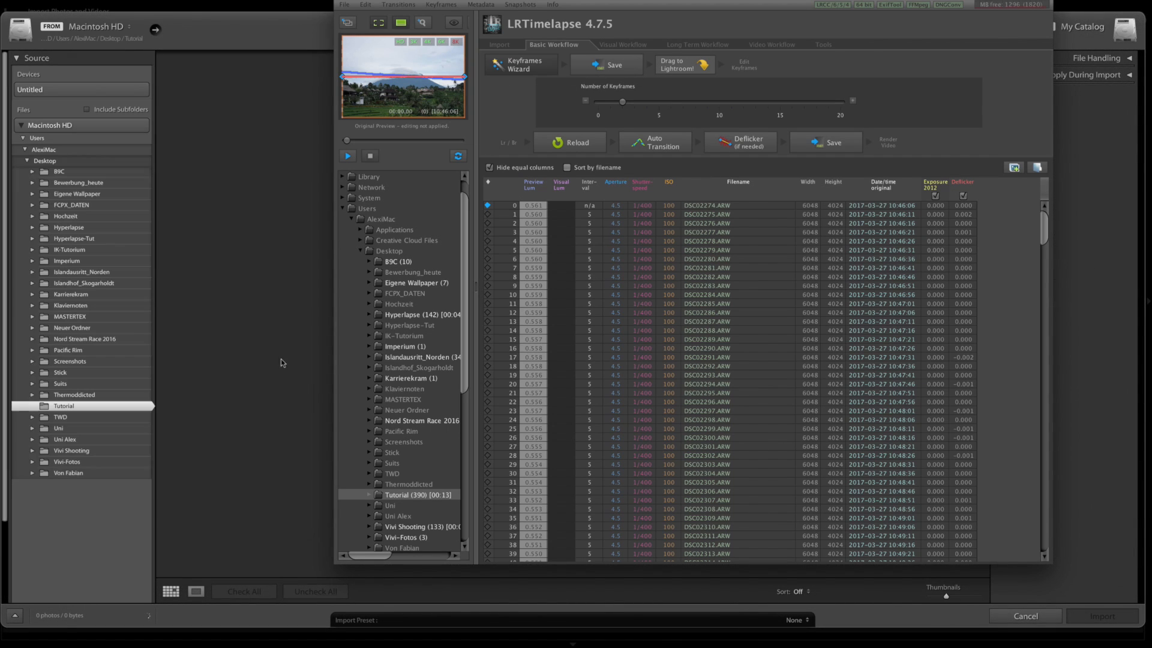
pyautogui.click(249, 23)
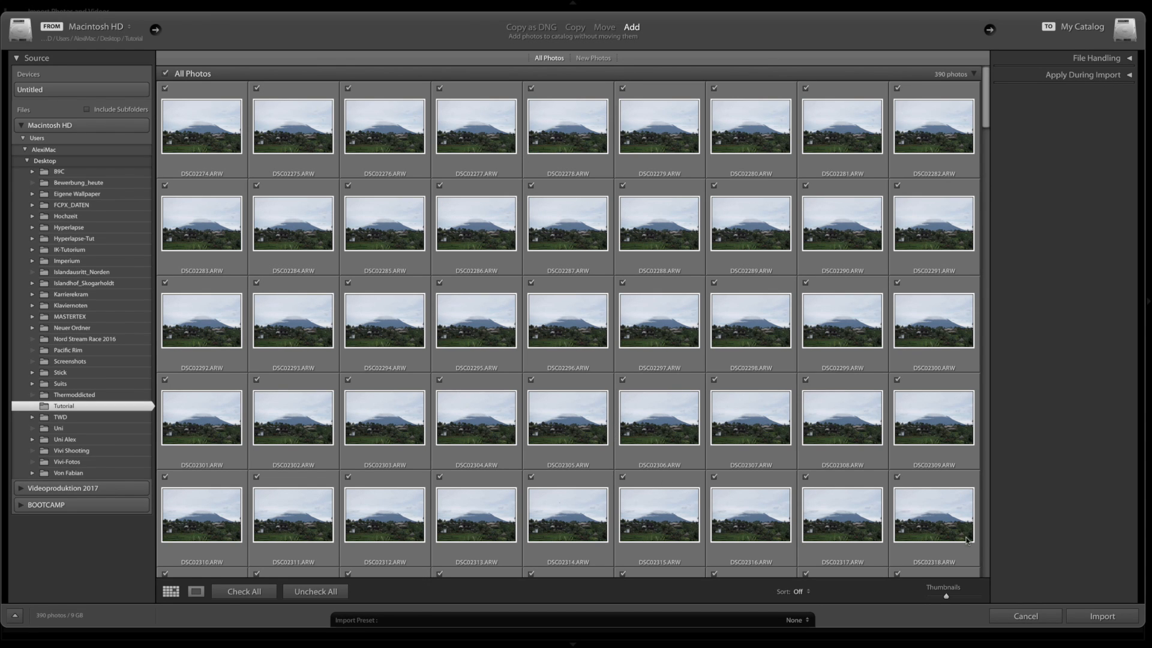
pyautogui.click(1096, 618)
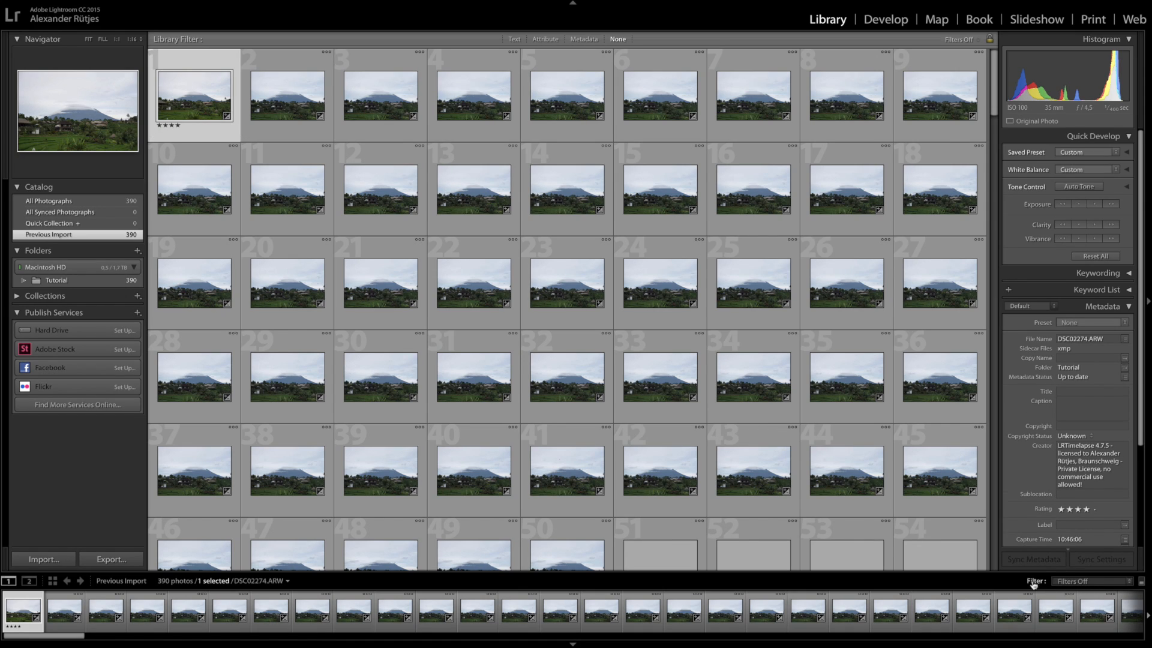
# Filter the imported photos with the 01 LRT4 Keyframes preset and open the first keyframe in the Develop module.
pyautogui.click(1073, 582)
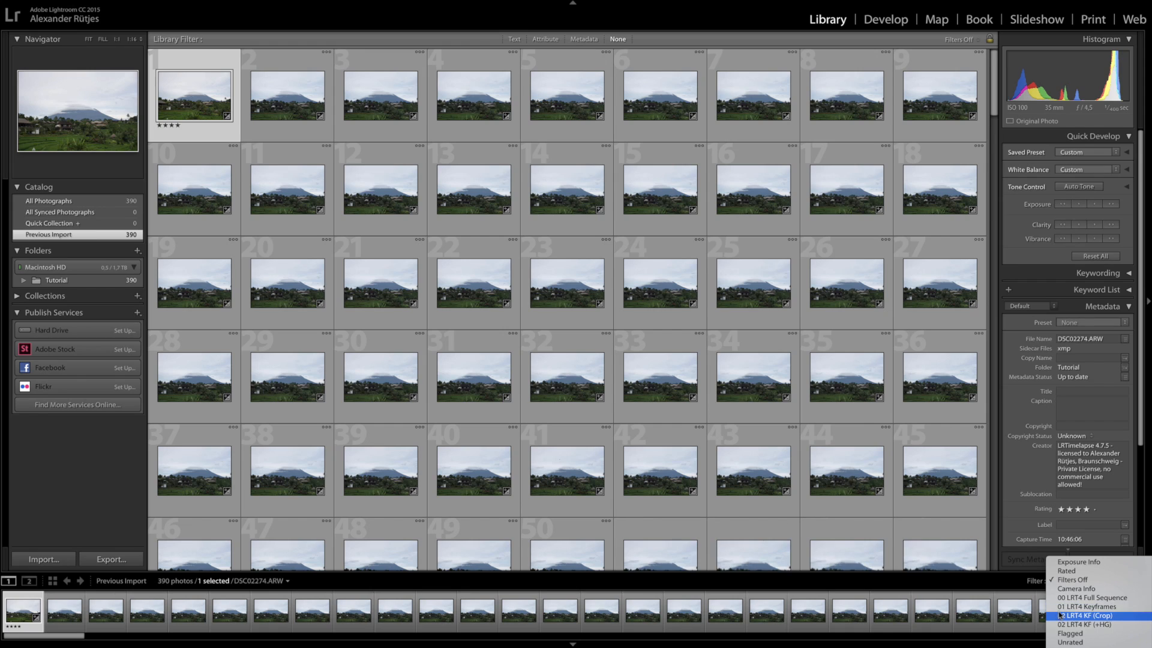
pyautogui.click(1091, 606)
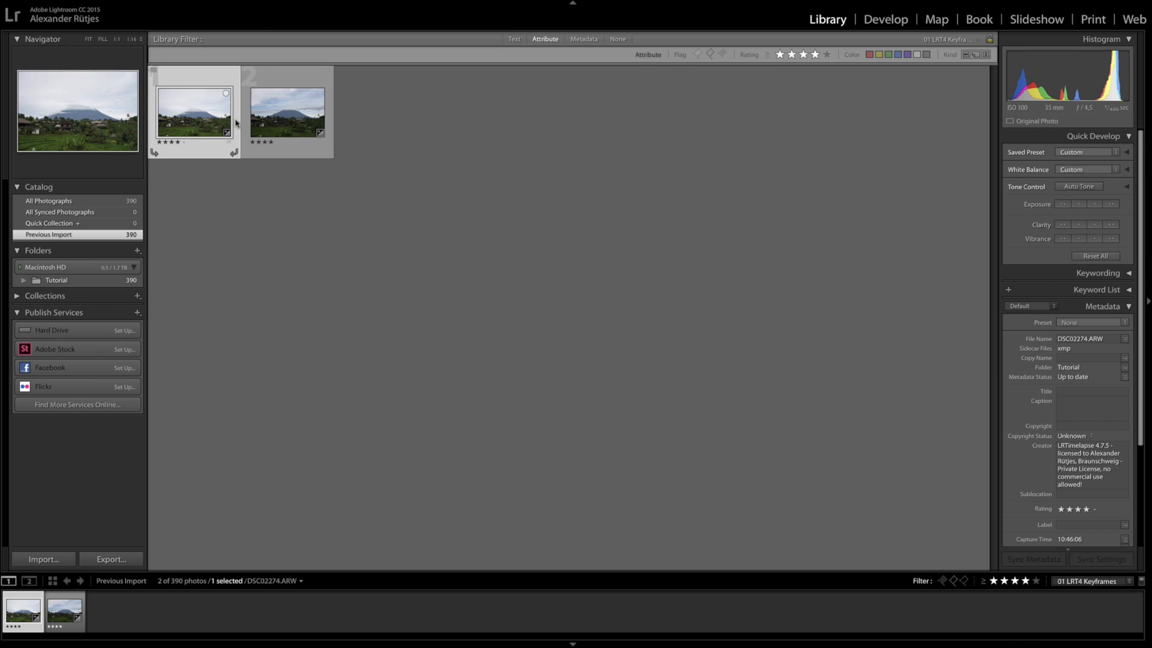
pyautogui.click(294, 108)
pyautogui.click(185, 116)
pyautogui.press('d')
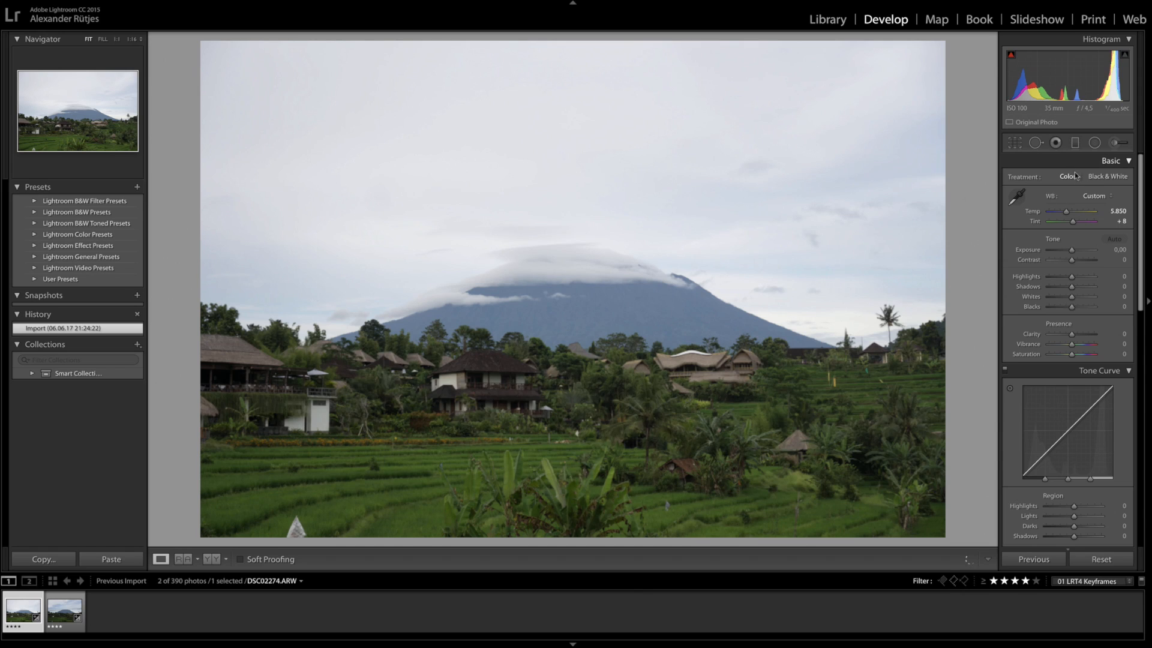
# Crop the first keyframe to a 16 x 9 aspect, repositioning the image vertically within the crop frame.
pyautogui.click(1014, 143)
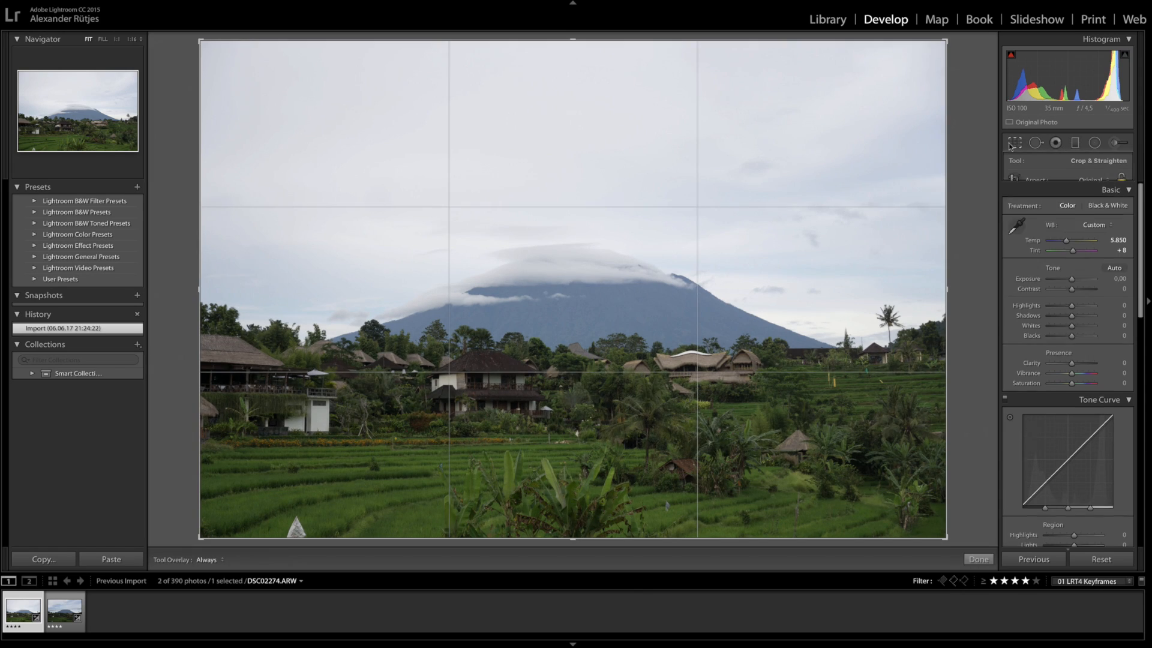
pyautogui.click(1090, 180)
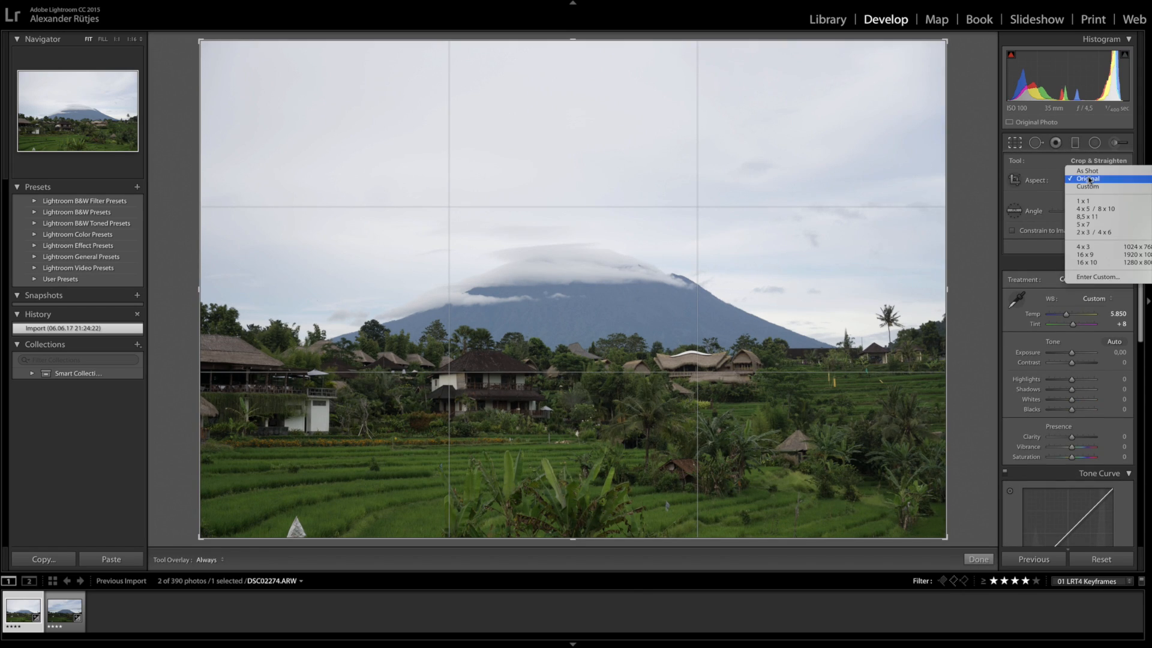
pyautogui.click(1086, 254)
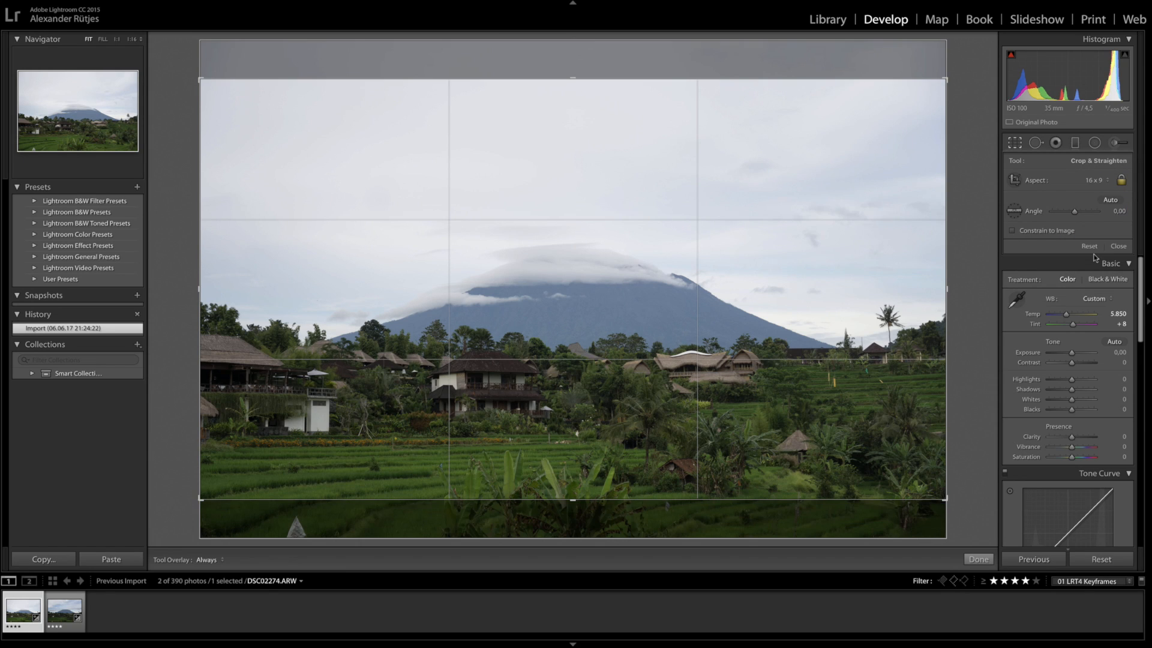
pyautogui.moveTo(517, 201)
pyautogui.mouseDown()
pyautogui.moveTo(527, 265)
pyautogui.moveTo(527, 214)
pyautogui.mouseUp()
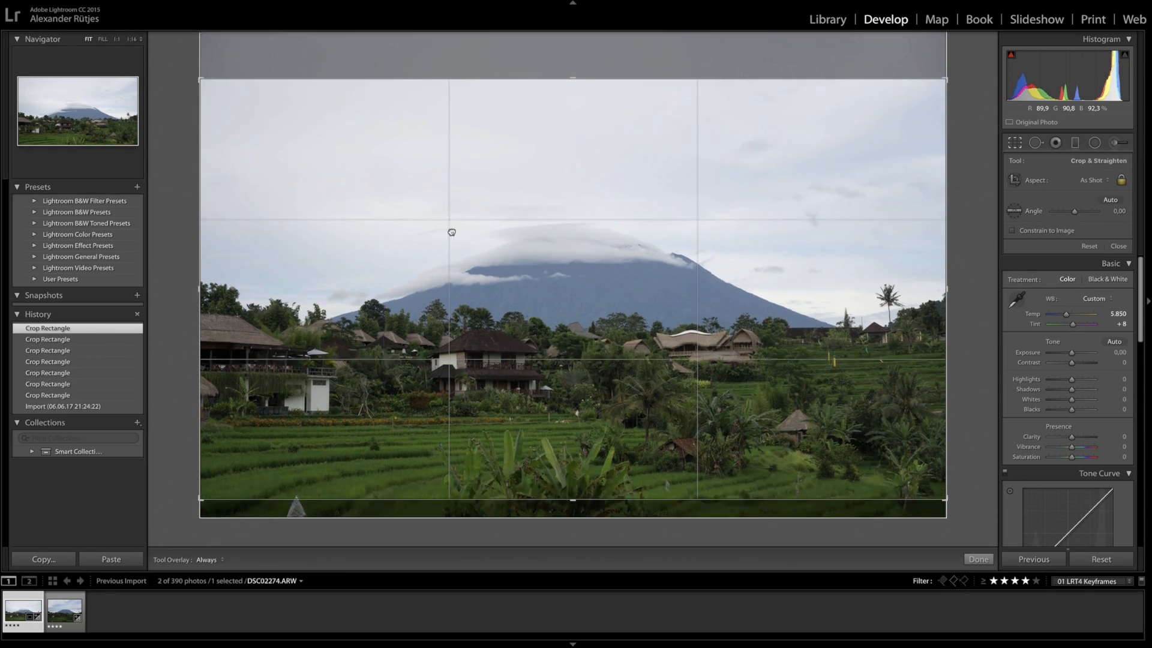
pyautogui.moveTo(450, 231); pyautogui.dragTo(446, 254)
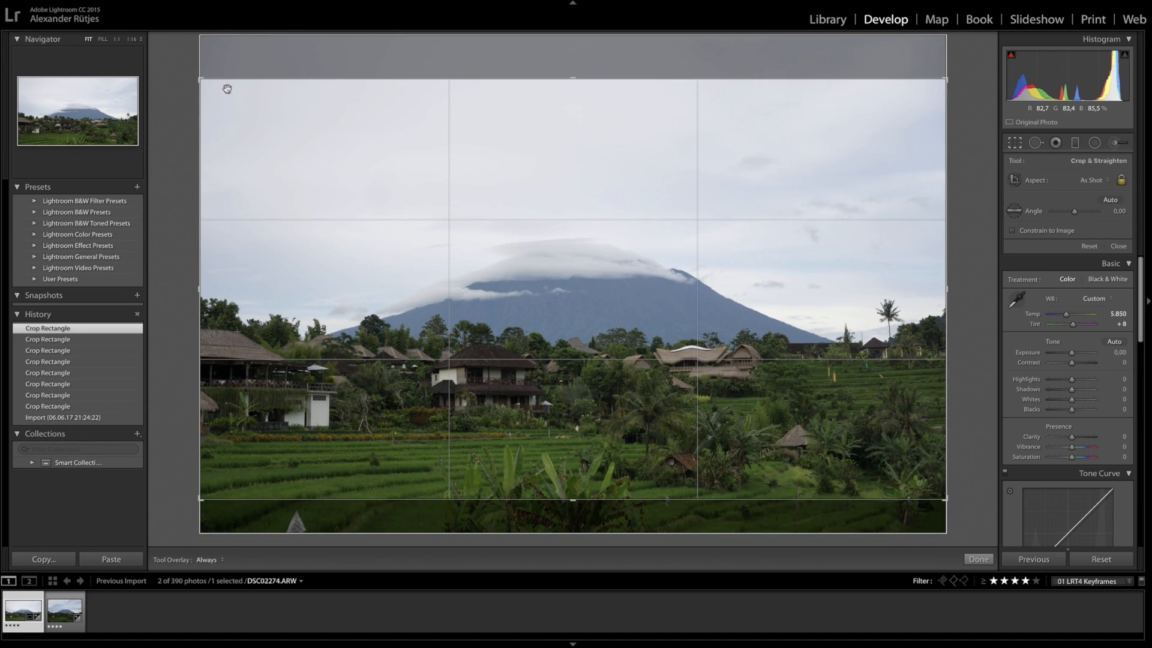
pyautogui.click(978, 560)
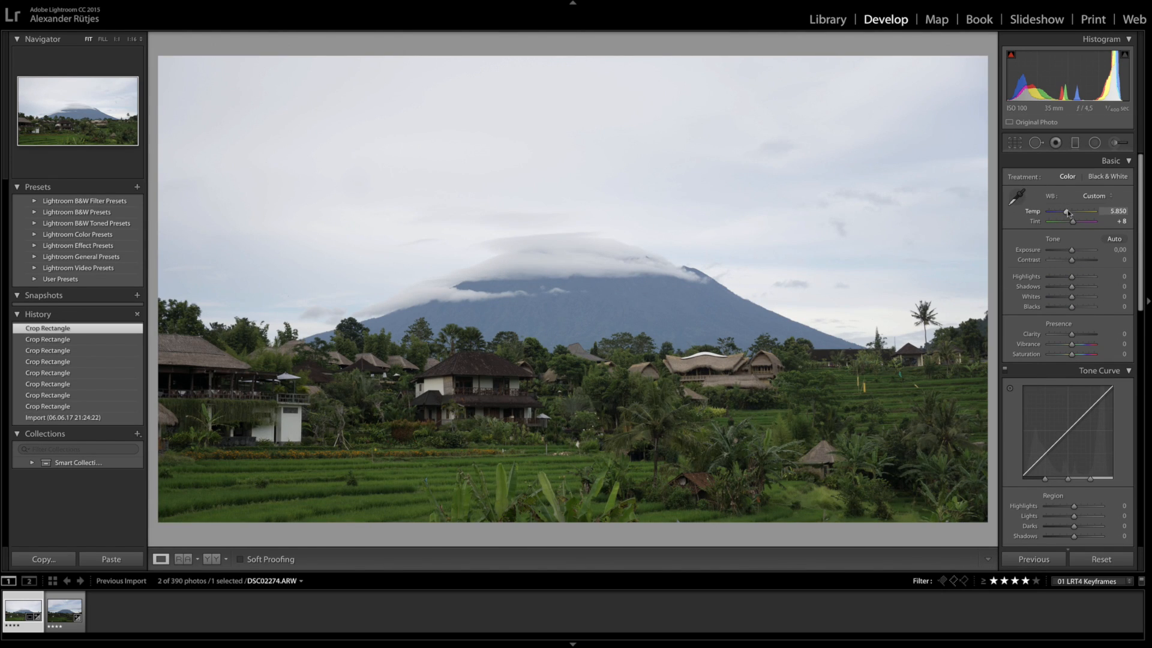
# Adjust the white balance to a temperature of 5,203 and a tint of +21.
pyautogui.scroll(-1, 1111, 283)
pyautogui.scroll(-10, 1078, 317)
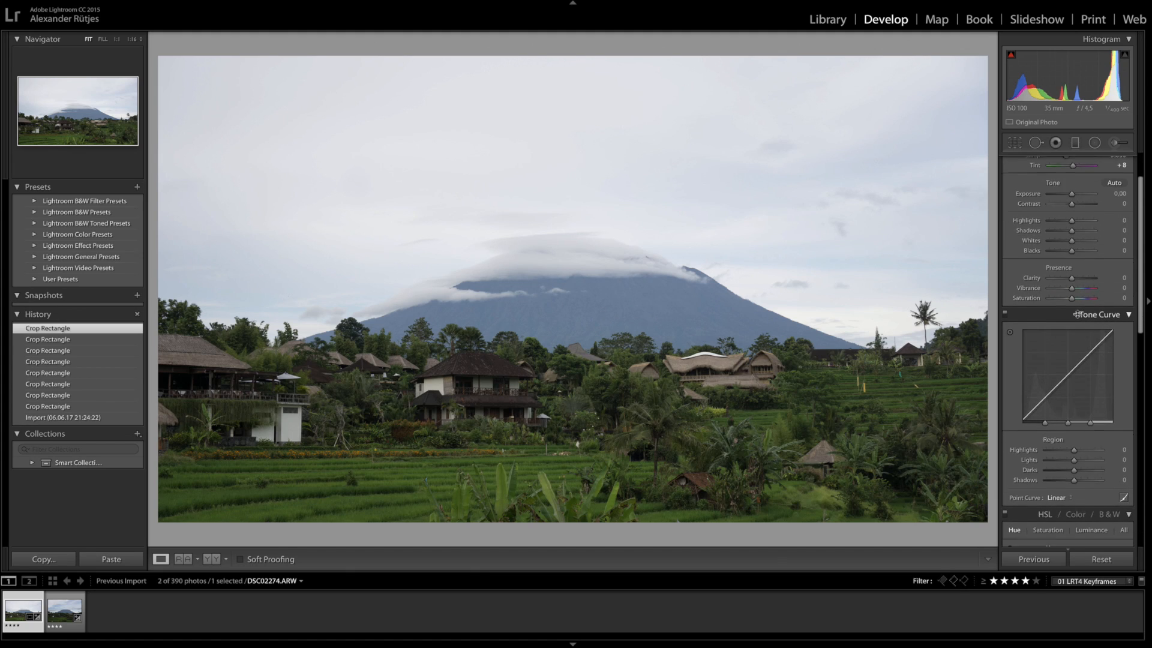
pyautogui.scroll(10, 1078, 317)
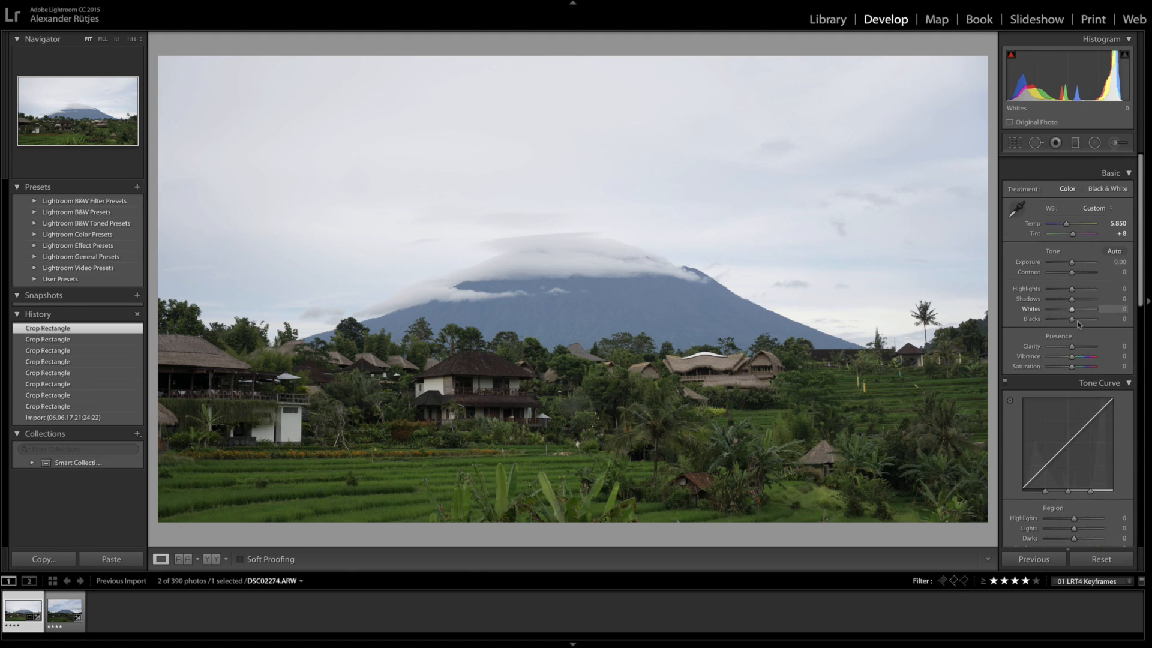
pyautogui.moveTo(1066, 212); pyautogui.dragTo(1063, 213)
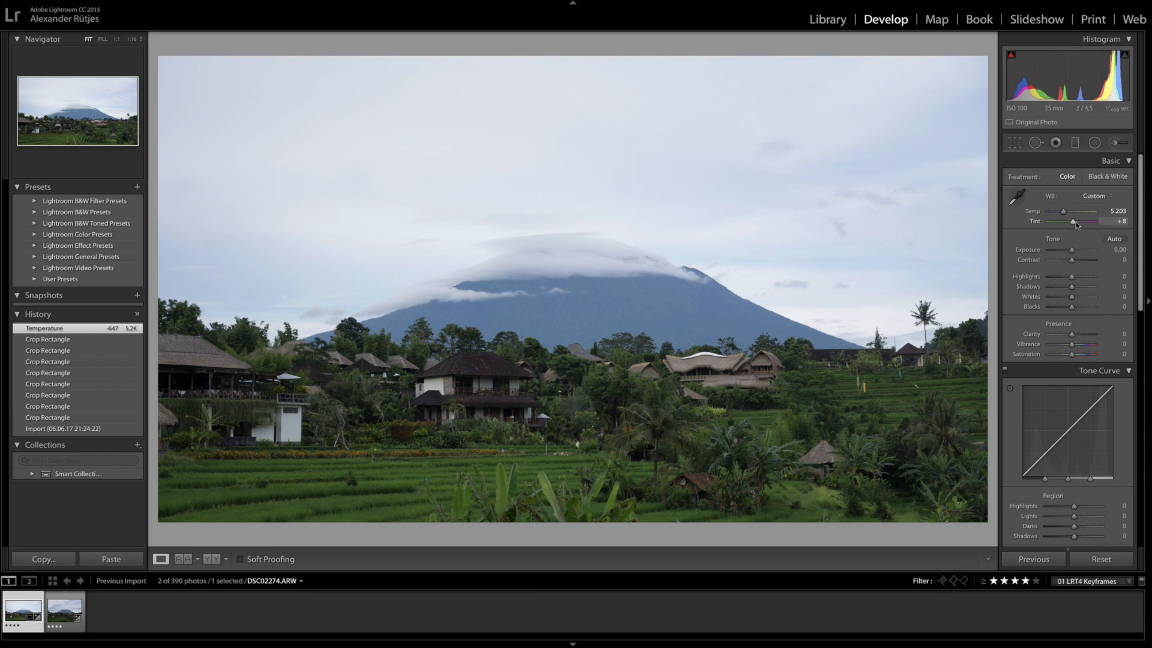
pyautogui.moveTo(1074, 221); pyautogui.dragTo(1075, 221)
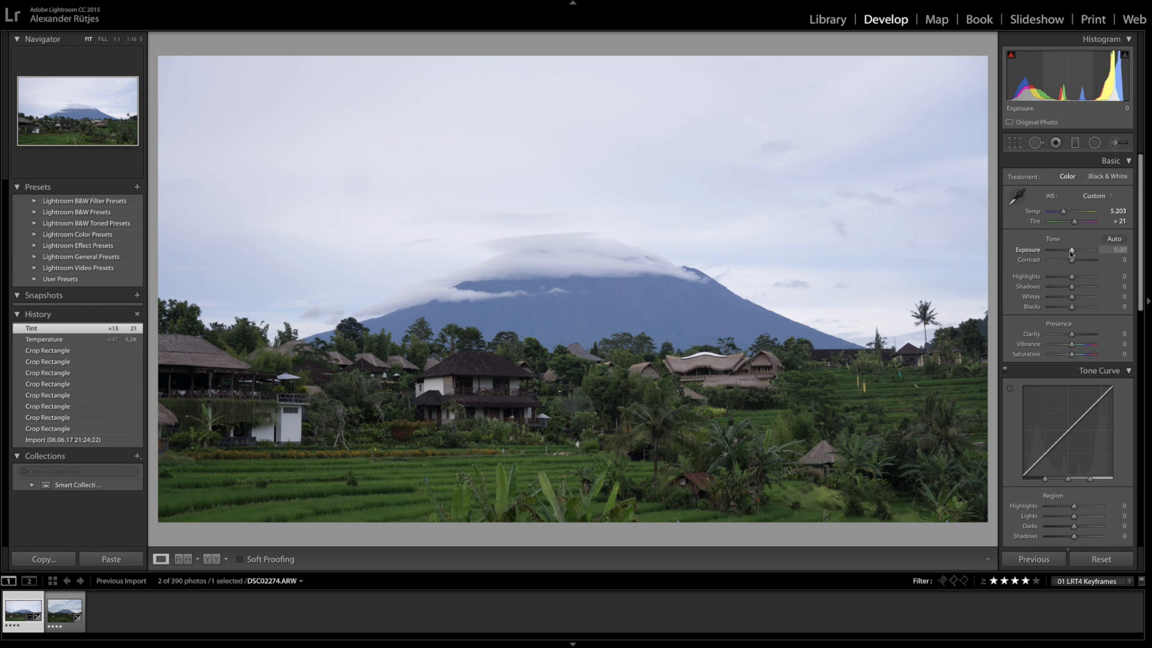
# Set the tone to Exposure +0.20, Contrast +38, Highlights -100, Shadows +50, Whites -16 and Blacks -35.
pyautogui.moveTo(1072, 253); pyautogui.dragTo(1084, 290)
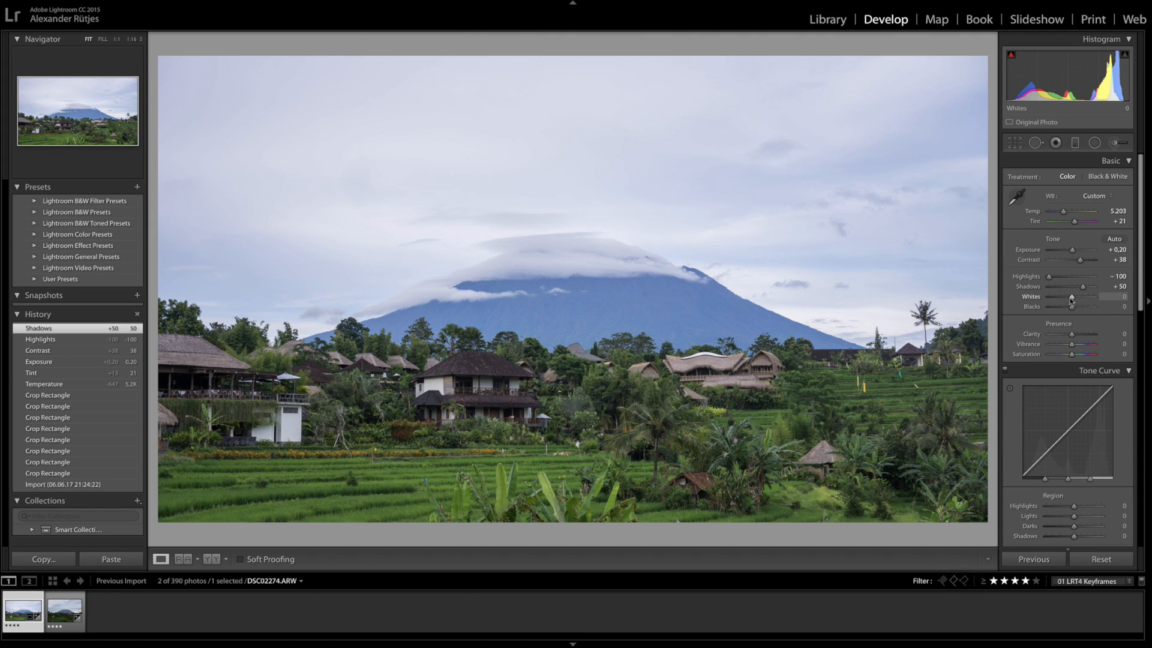
pyautogui.moveTo(1072, 300)
pyautogui.mouseDown()
pyautogui.moveTo(1056, 299)
pyautogui.moveTo(1066, 298)
pyautogui.mouseUp()
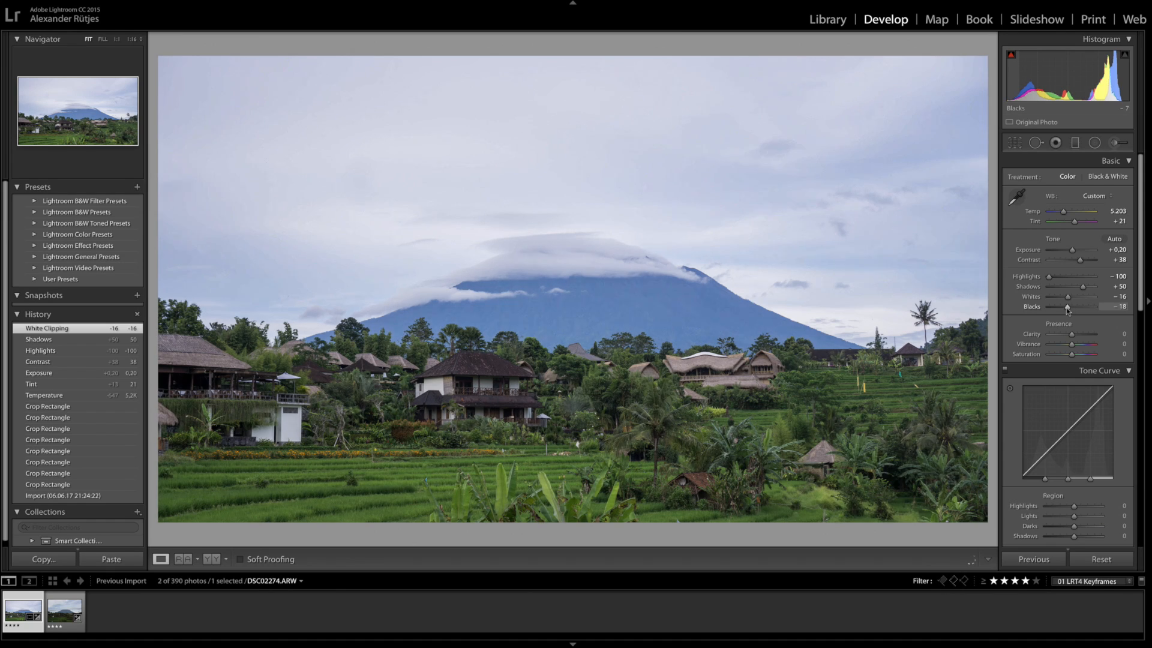
pyautogui.moveTo(1068, 310); pyautogui.dragTo(1064, 310)
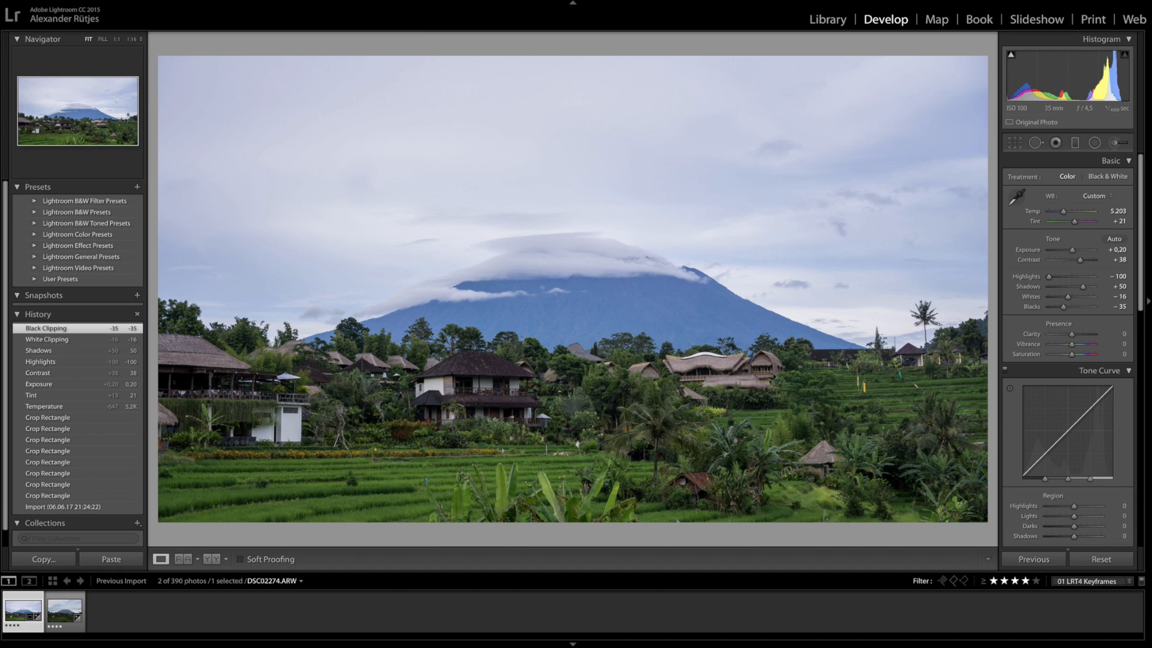
# Try both extremes of Clarity on the landscape and settle on +20.
pyautogui.scroll(-2, 1066, 295)
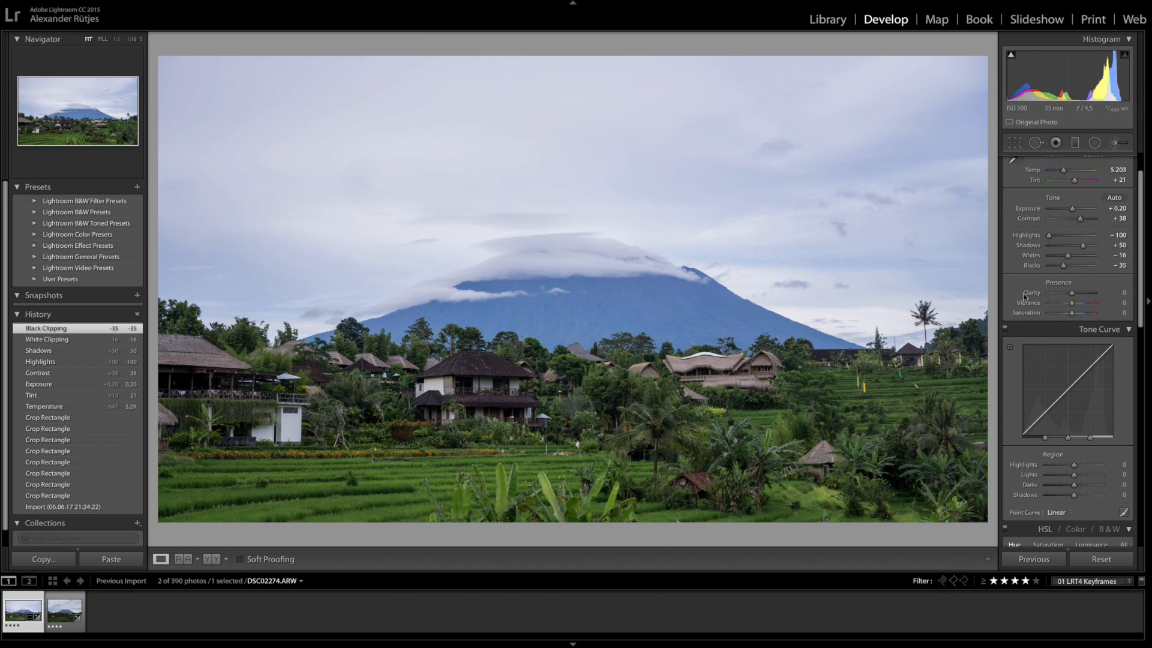
pyautogui.moveTo(1074, 294); pyautogui.dragTo(1098, 294)
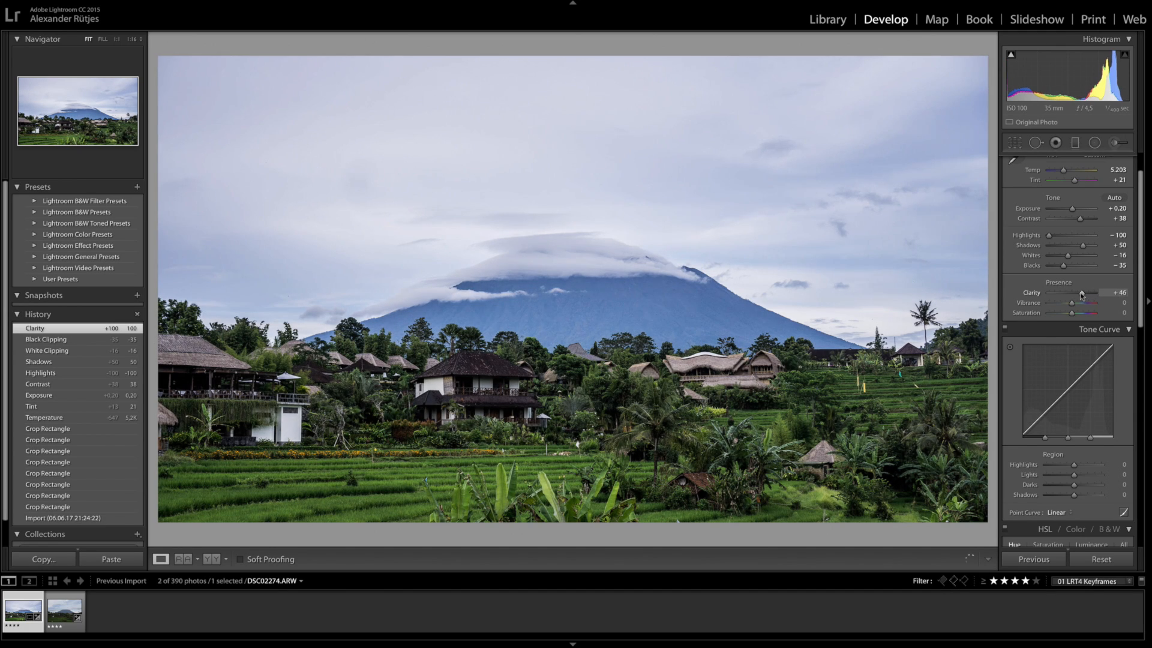
pyautogui.moveTo(1092, 293); pyautogui.dragTo(1032, 293)
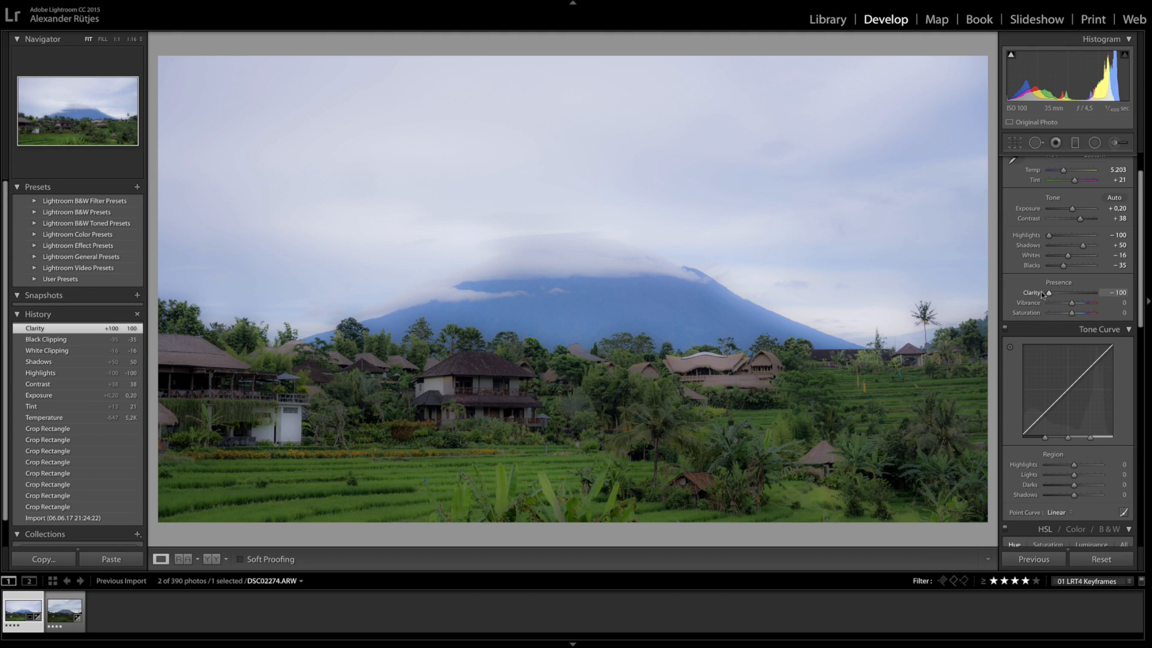
pyautogui.moveTo(1042, 291); pyautogui.dragTo(1078, 294)
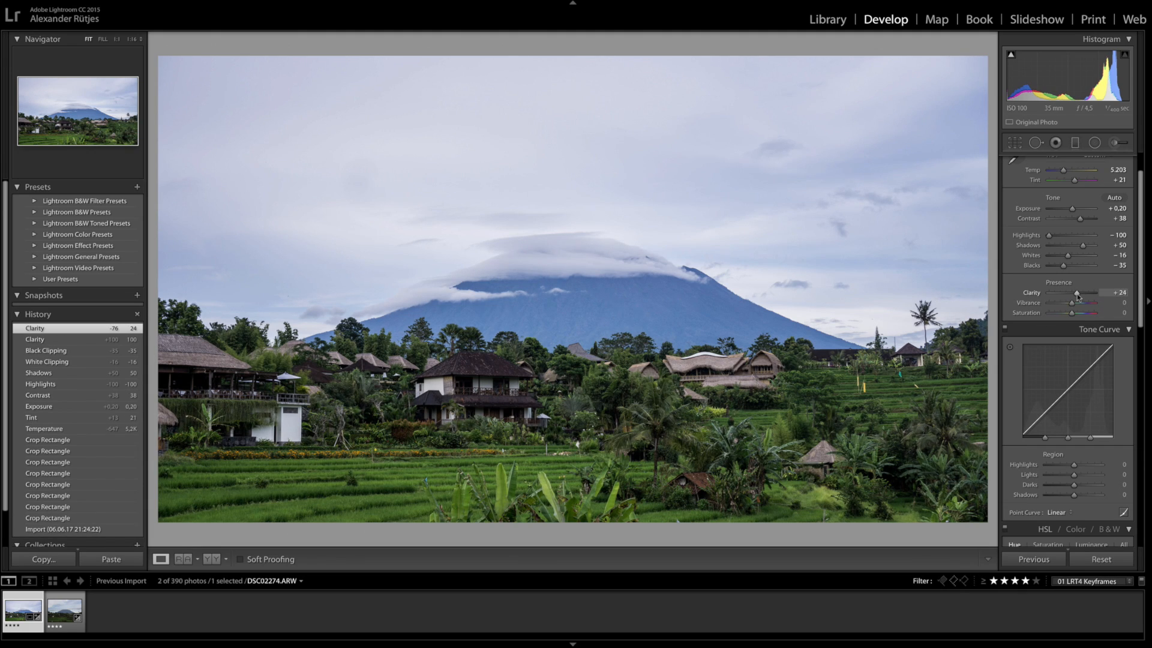
pyautogui.moveTo(1077, 295); pyautogui.dragTo(1077, 295)
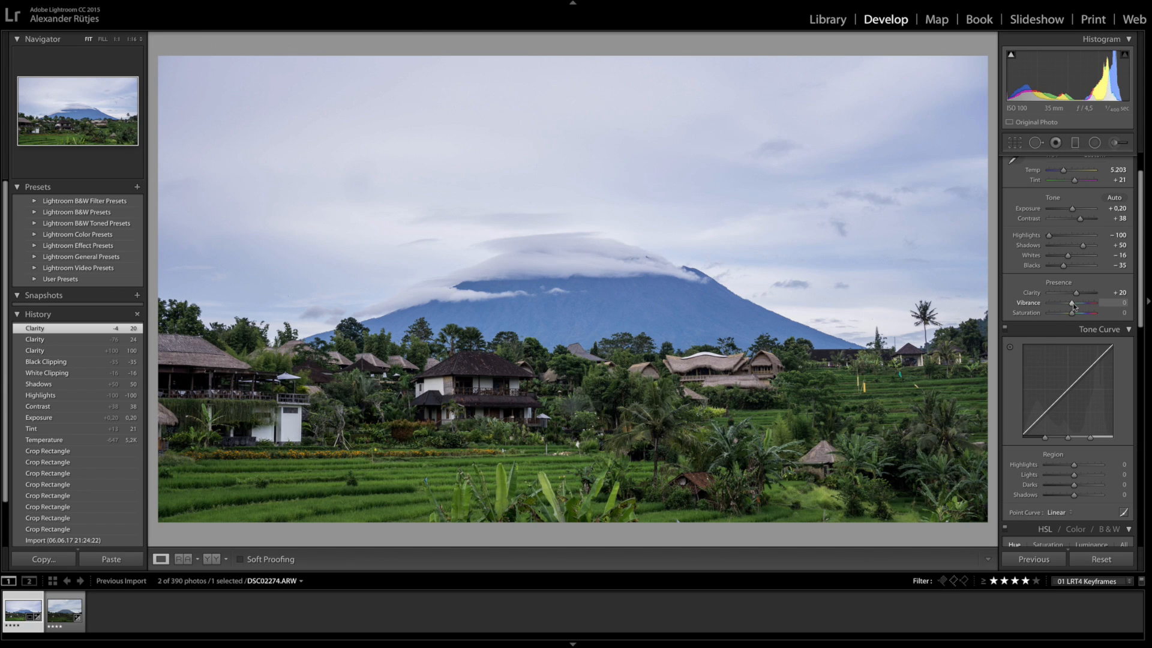
# Set Vibrance to +18 and Saturation to +12.
pyautogui.moveTo(1078, 304)
pyautogui.mouseDown()
pyautogui.moveTo(1085, 314)
pyautogui.moveTo(1074, 314)
pyautogui.mouseUp()
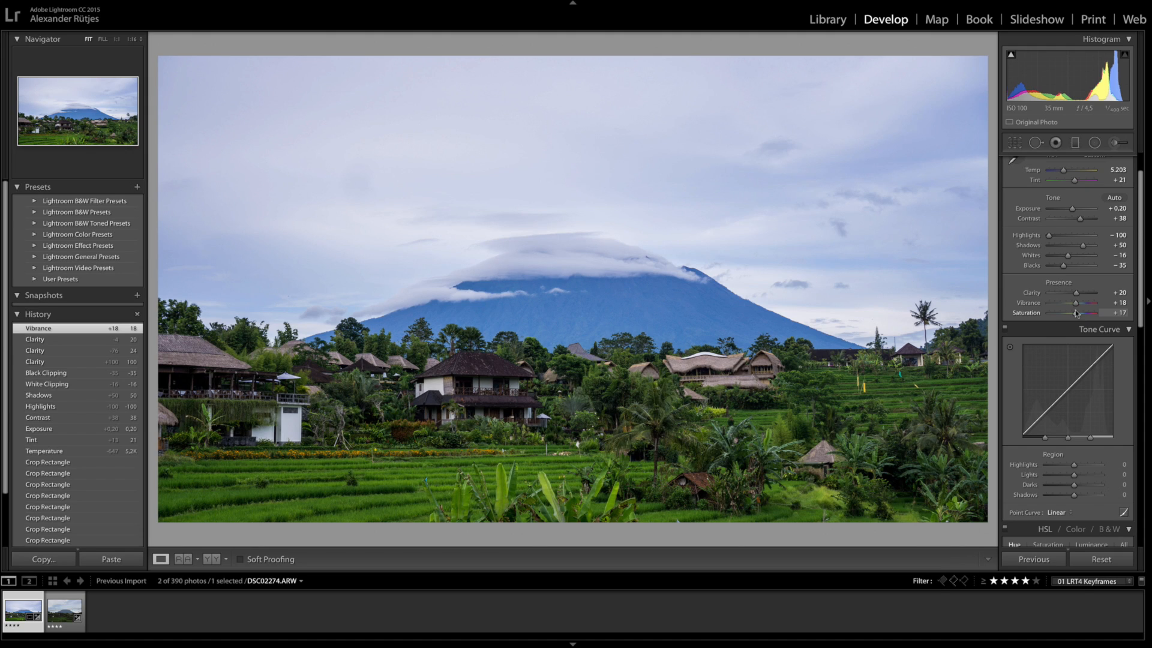
pyautogui.moveTo(1076, 313); pyautogui.dragTo(1087, 315)
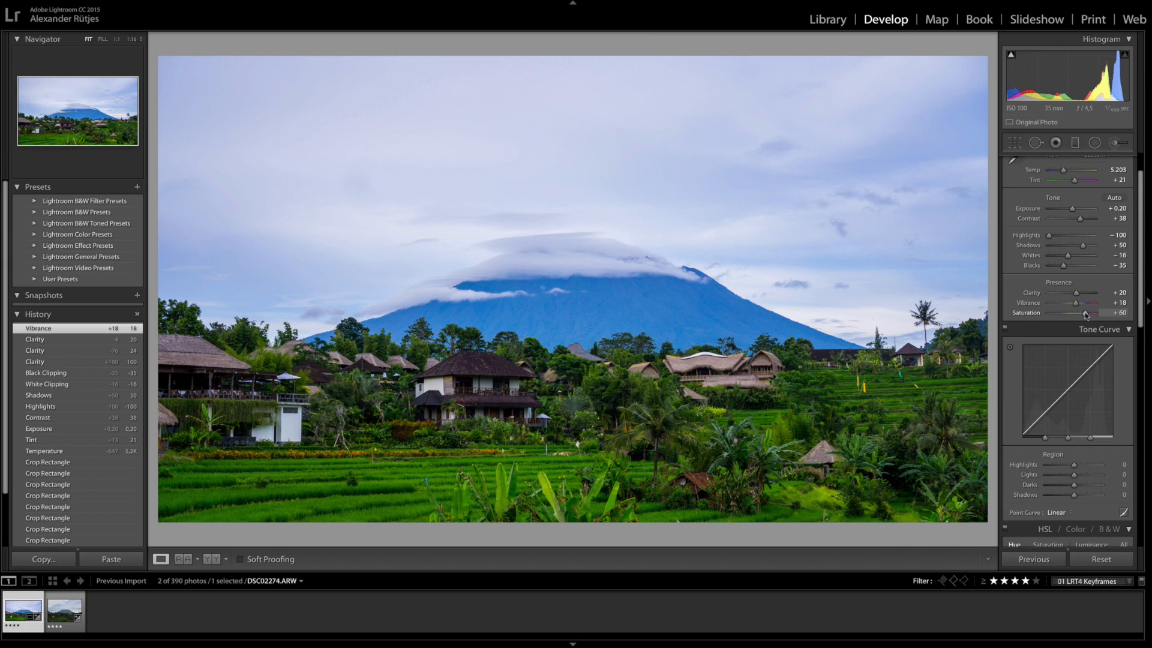
pyautogui.moveTo(1086, 315); pyautogui.dragTo(1078, 318)
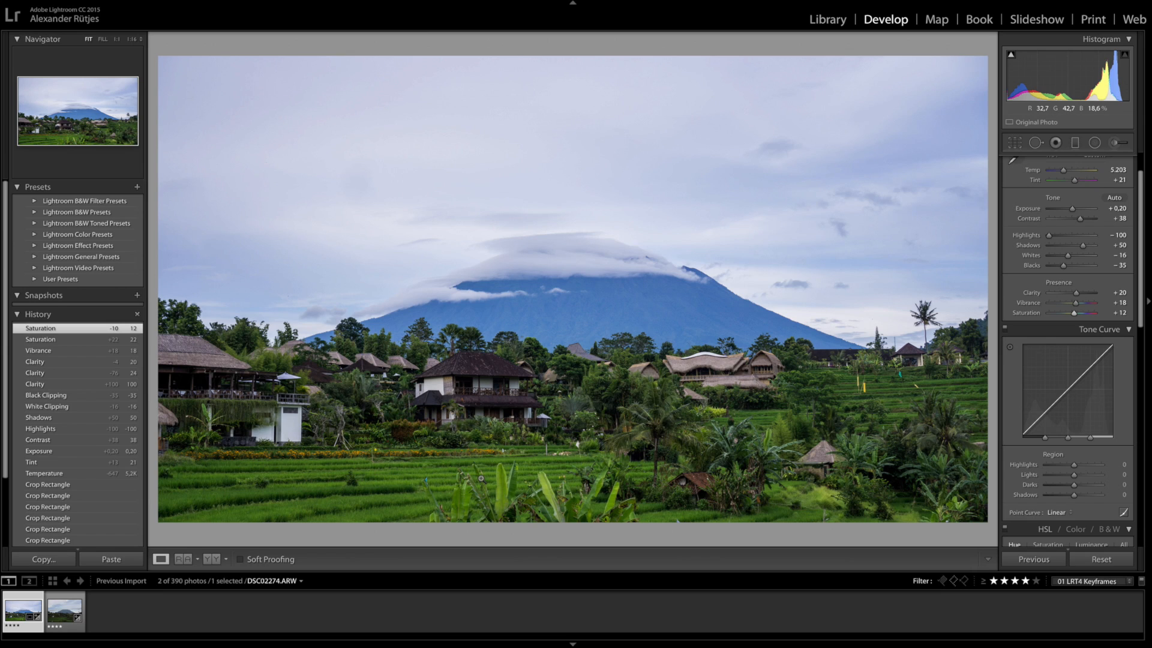
# Shape the tone curve regions with Highlights +23, Lights -12, Darks +27 and Shadows +2.
pyautogui.scroll(-2, 1067, 445)
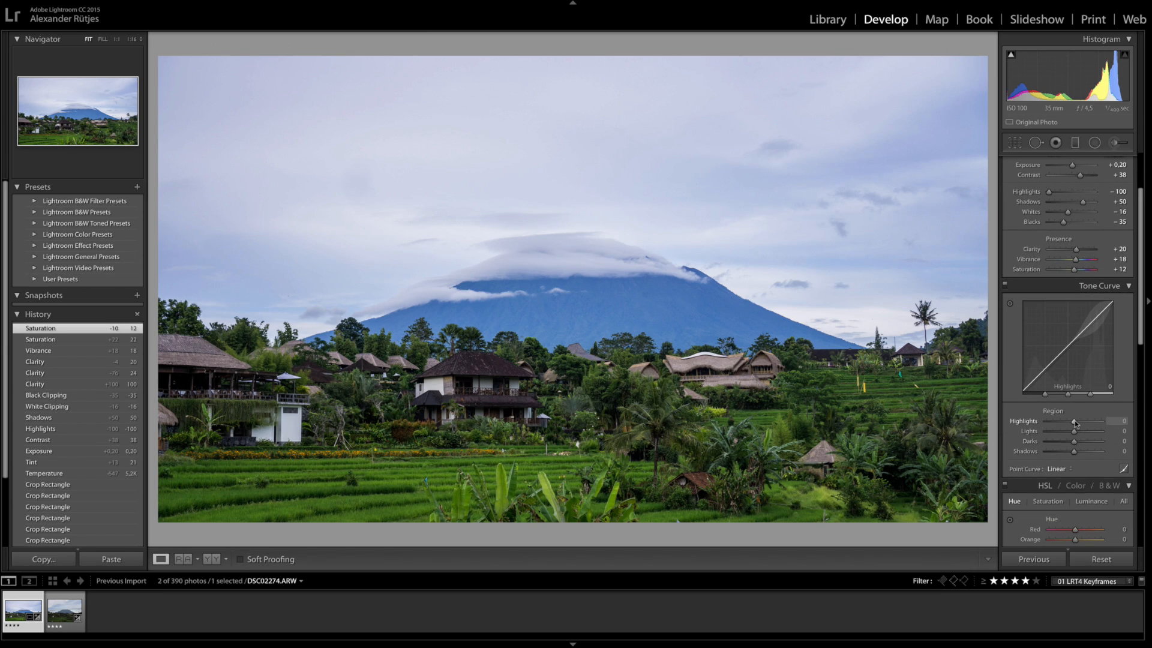
pyautogui.moveTo(1074, 423)
pyautogui.mouseDown()
pyautogui.moveTo(1053, 416)
pyautogui.moveTo(1085, 423)
pyautogui.moveTo(1053, 431)
pyautogui.moveTo(1075, 443)
pyautogui.mouseUp()
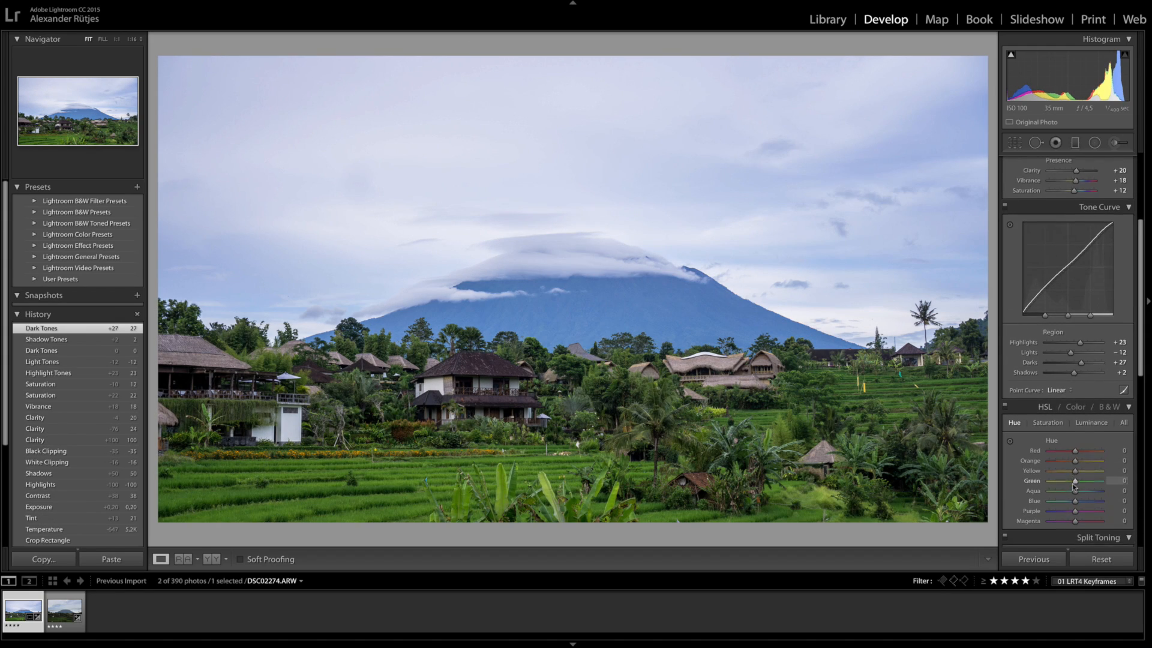
# Try the targeted Hue adjustment on the mountain's blue slope.
pyautogui.scroll(-5, 1025, 410)
pyautogui.scroll(-1, 1054, 411)
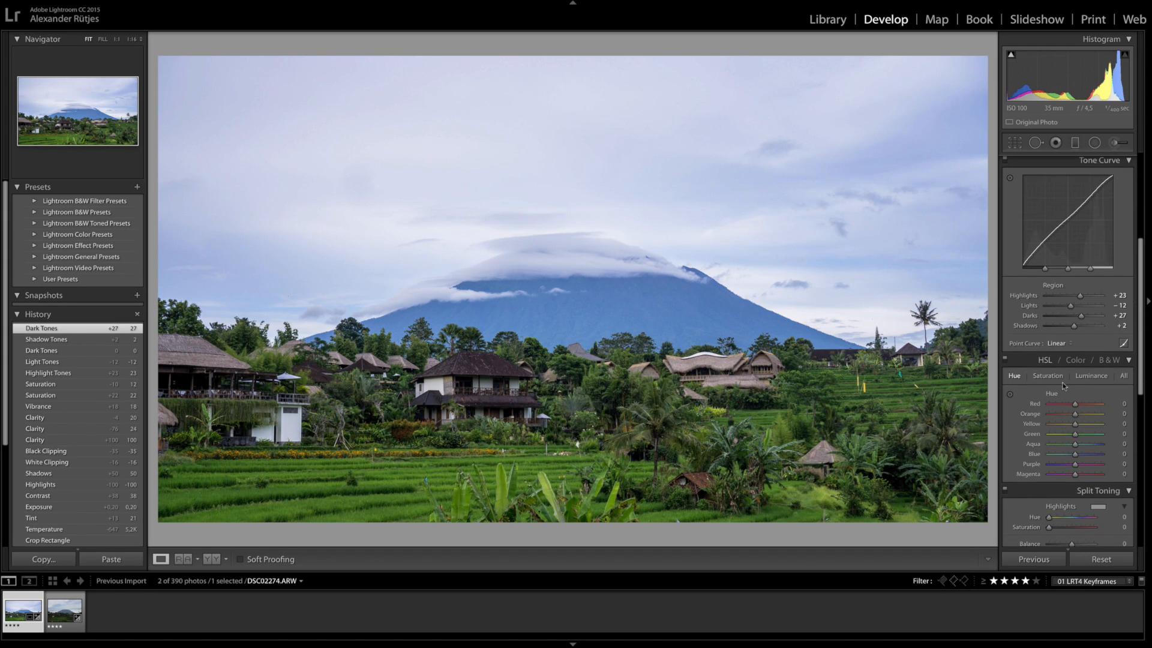
pyautogui.click(1011, 397)
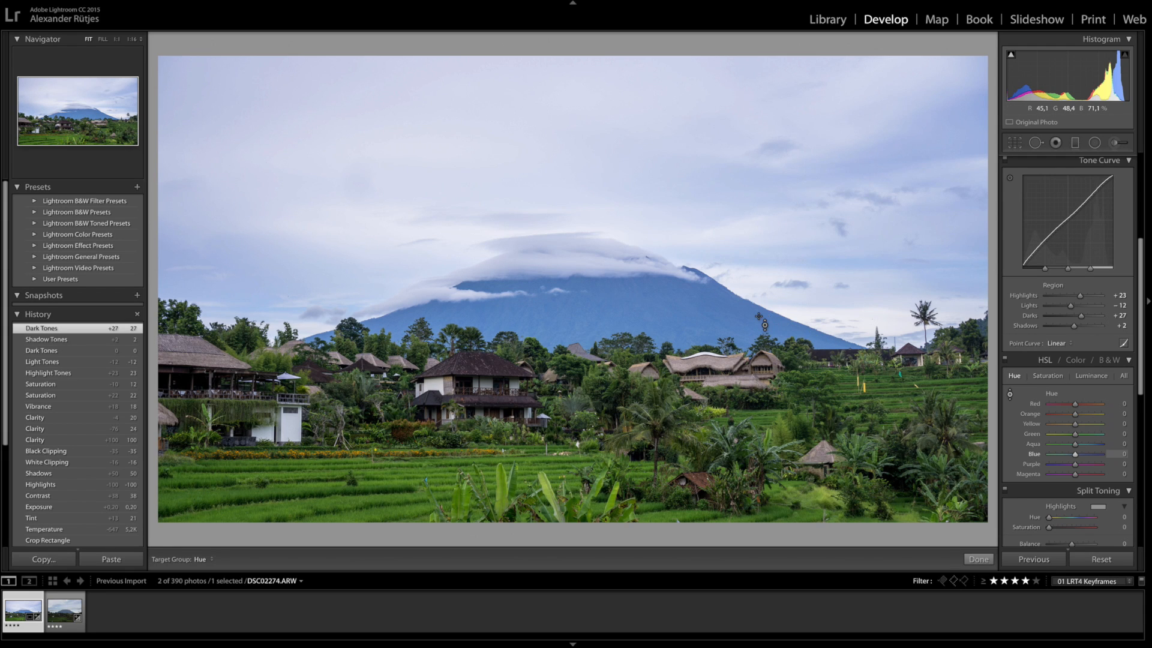
pyautogui.moveTo(764, 325)
pyautogui.mouseDown()
pyautogui.moveTo(764, 288)
pyautogui.moveTo(765, 366)
pyautogui.moveTo(765, 282)
pyautogui.moveTo(765, 366)
pyautogui.moveTo(765, 303)
pyautogui.moveTo(764, 352)
pyautogui.moveTo(765, 324)
pyautogui.mouseUp()
pyautogui.click(1011, 394)
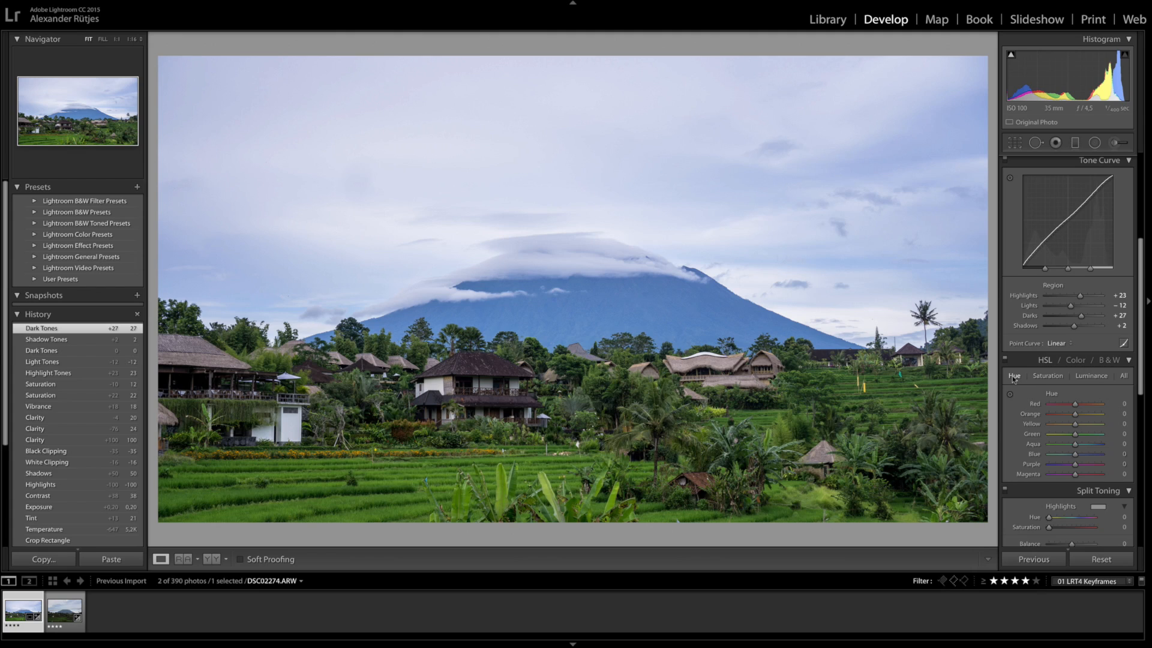
# Try the targeted Hue adjustment on the green rice field at both extremes and return the Green hue to 0.
pyautogui.click(1013, 377)
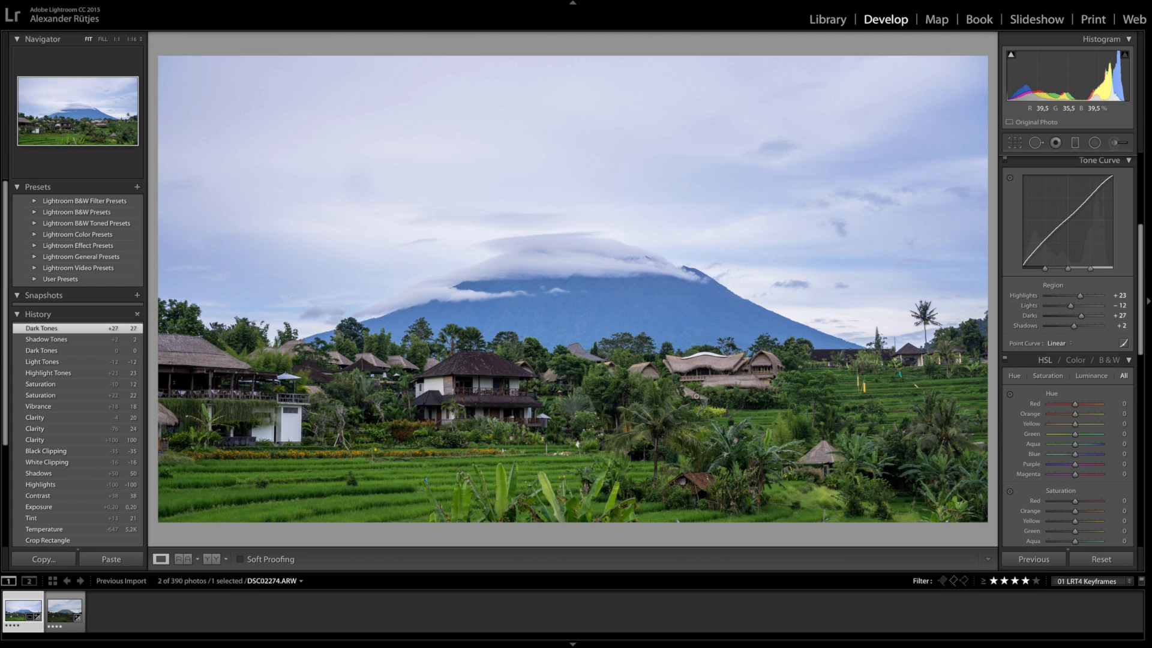
pyautogui.click(1010, 394)
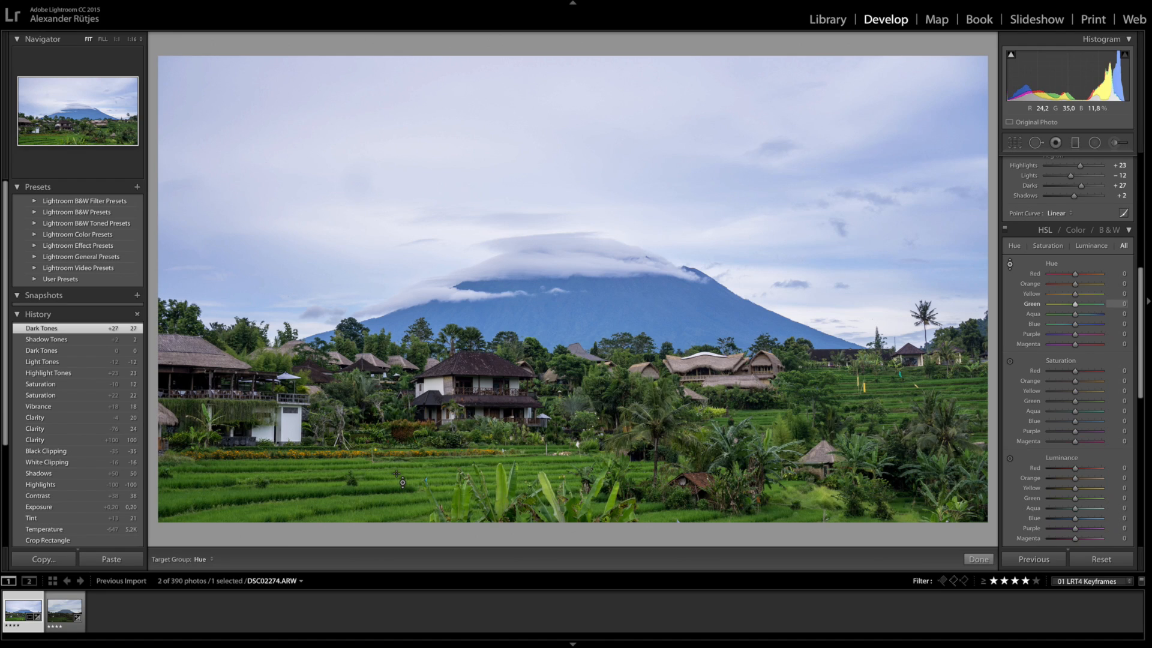
pyautogui.moveTo(392, 475); pyautogui.dragTo(392, 534)
pyautogui.moveTo(393, 480); pyautogui.dragTo(393, 424)
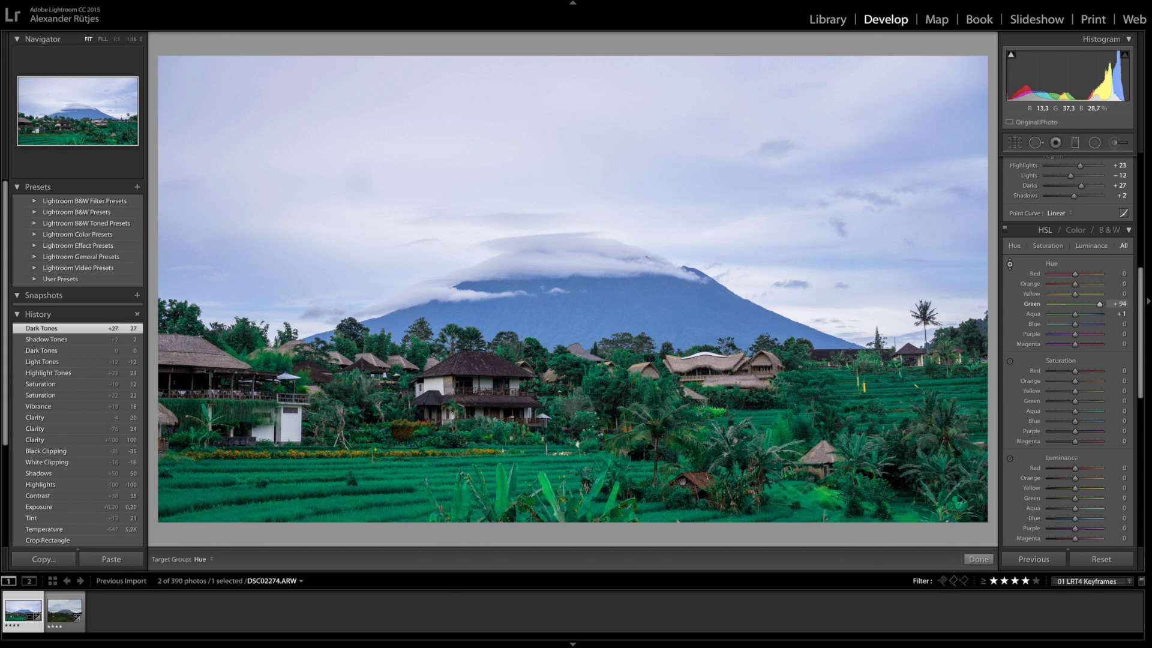
pyautogui.moveTo(392, 418); pyautogui.dragTo(392, 457)
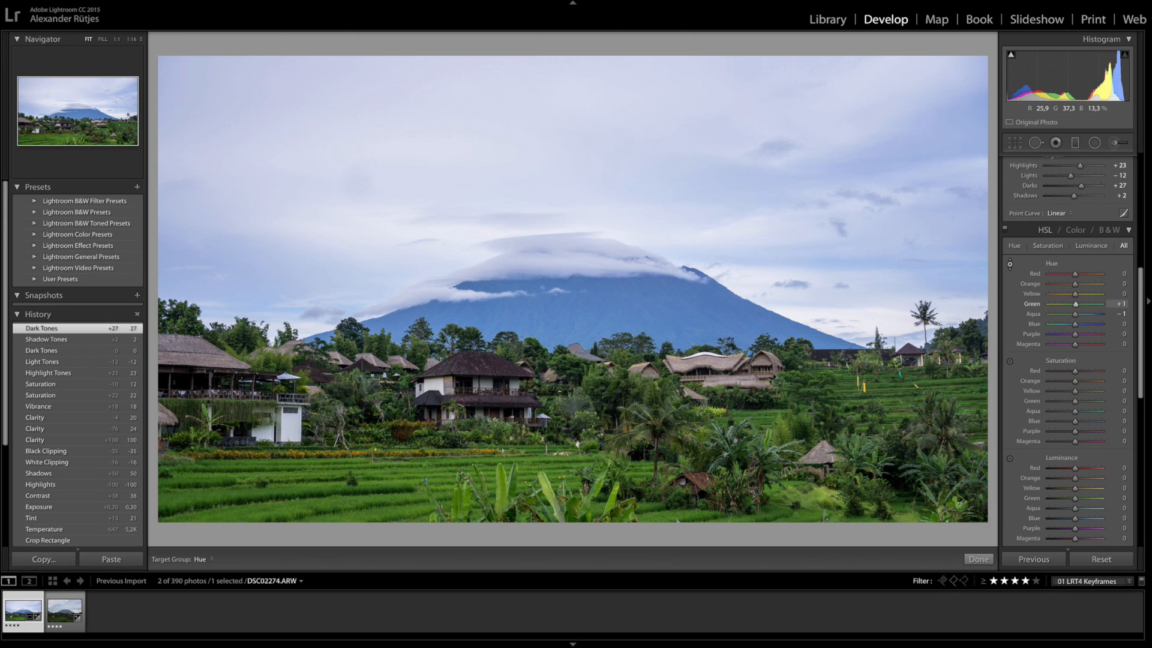
pyautogui.moveTo(393, 474); pyautogui.dragTo(399, 477)
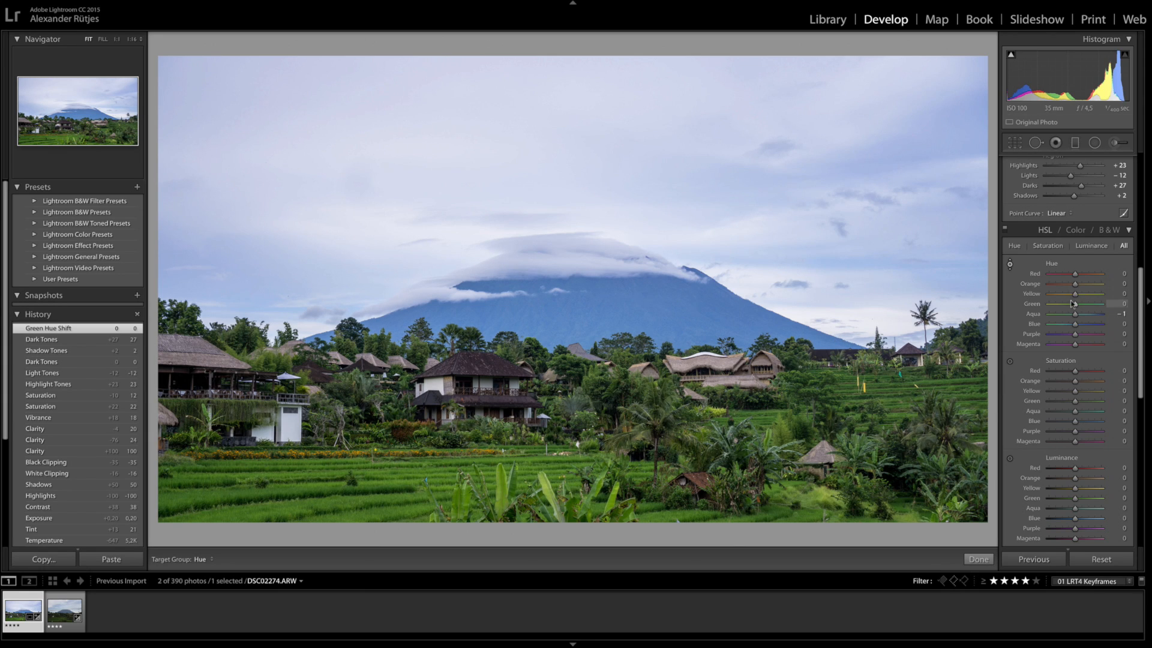
# Paint a new Adjustment Brush mask over the blue mountain with the edit pins hidden while painting, reducing the brush size to 6.
pyautogui.scroll(2, 1069, 303)
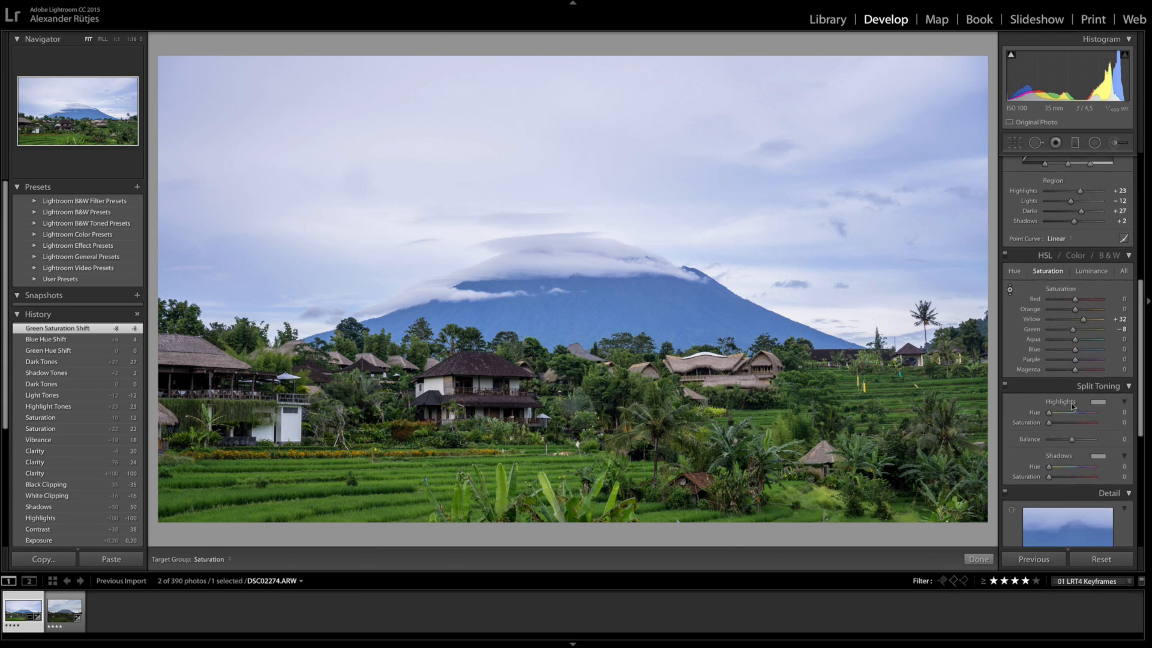
pyautogui.scroll(3, 1072, 405)
pyautogui.scroll(5, 1056, 360)
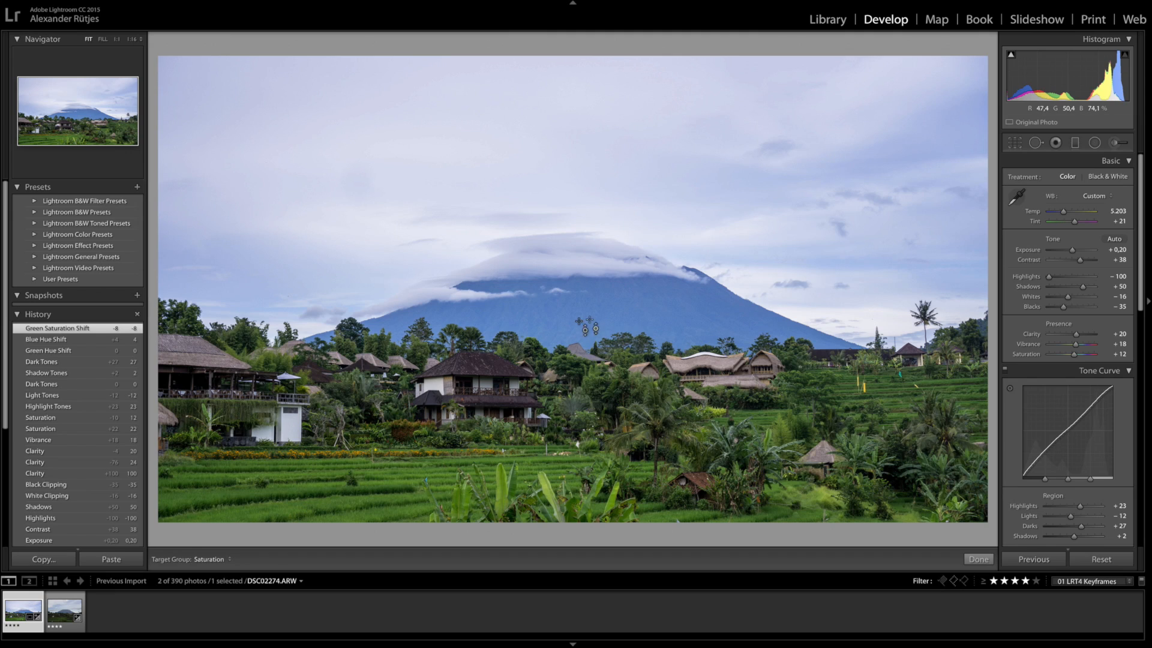
pyautogui.click(1114, 143)
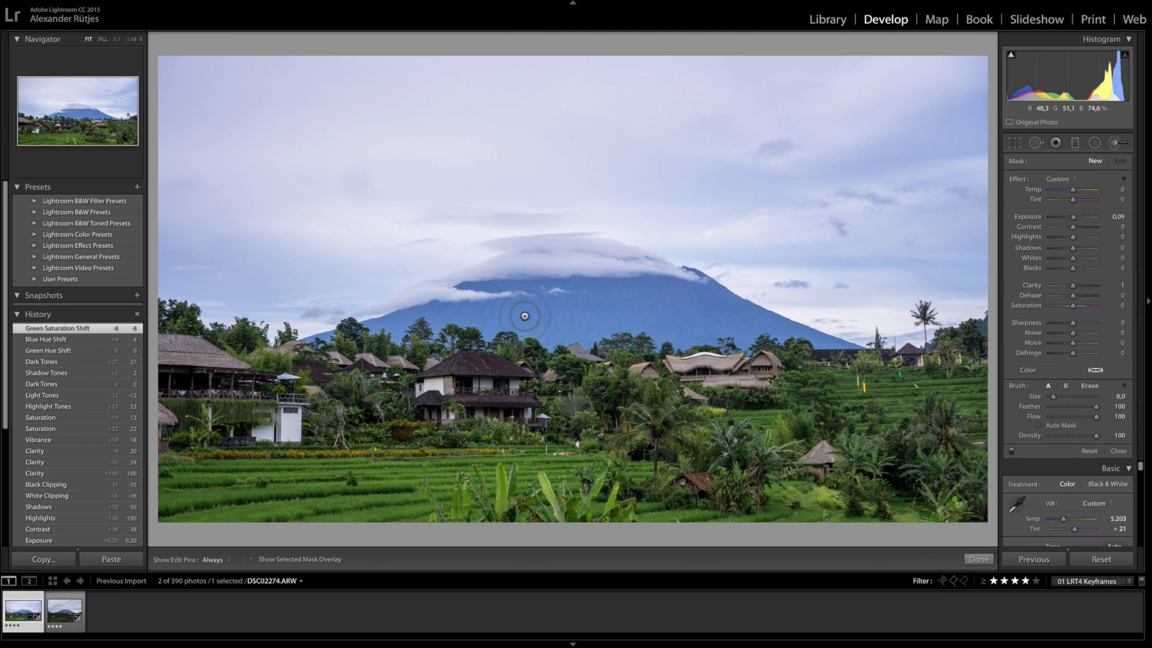
pyautogui.scroll(-4, 525, 316)
pyautogui.press('h')
pyautogui.moveTo(485, 284)
pyautogui.mouseDown()
pyautogui.moveTo(431, 315)
pyautogui.moveTo(565, 314)
pyautogui.mouseUp()
pyautogui.scroll(4, 535, 314)
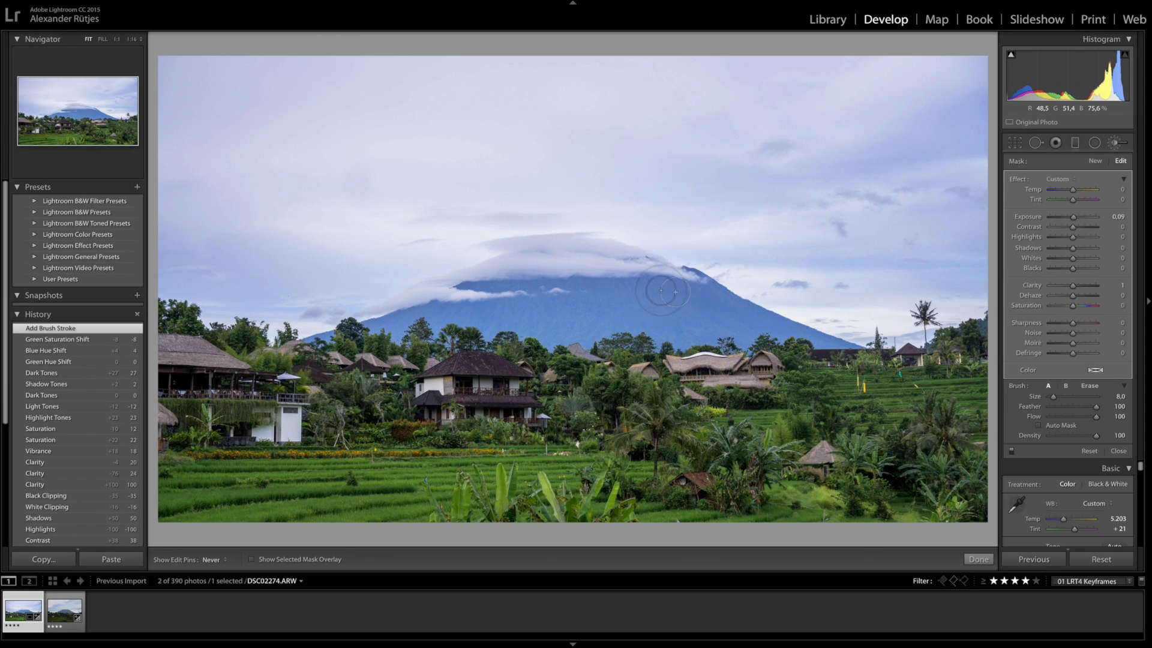
pyautogui.moveTo(431, 316); pyautogui.dragTo(510, 321)
pyautogui.scroll(-2, 549, 315)
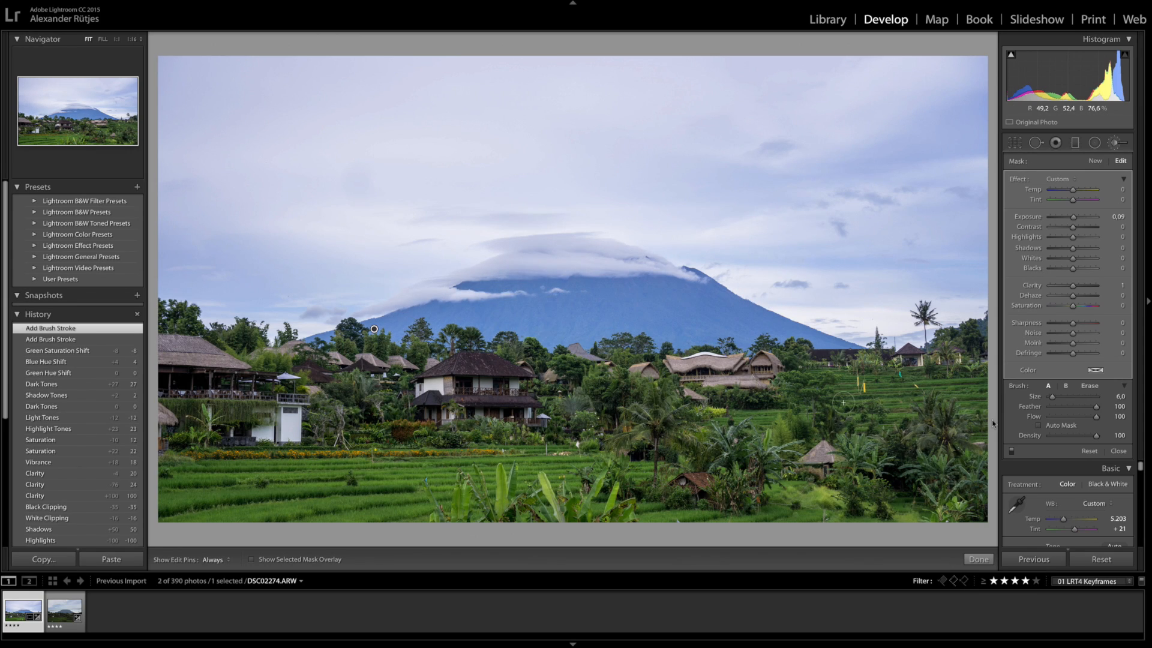
pyautogui.press('h')
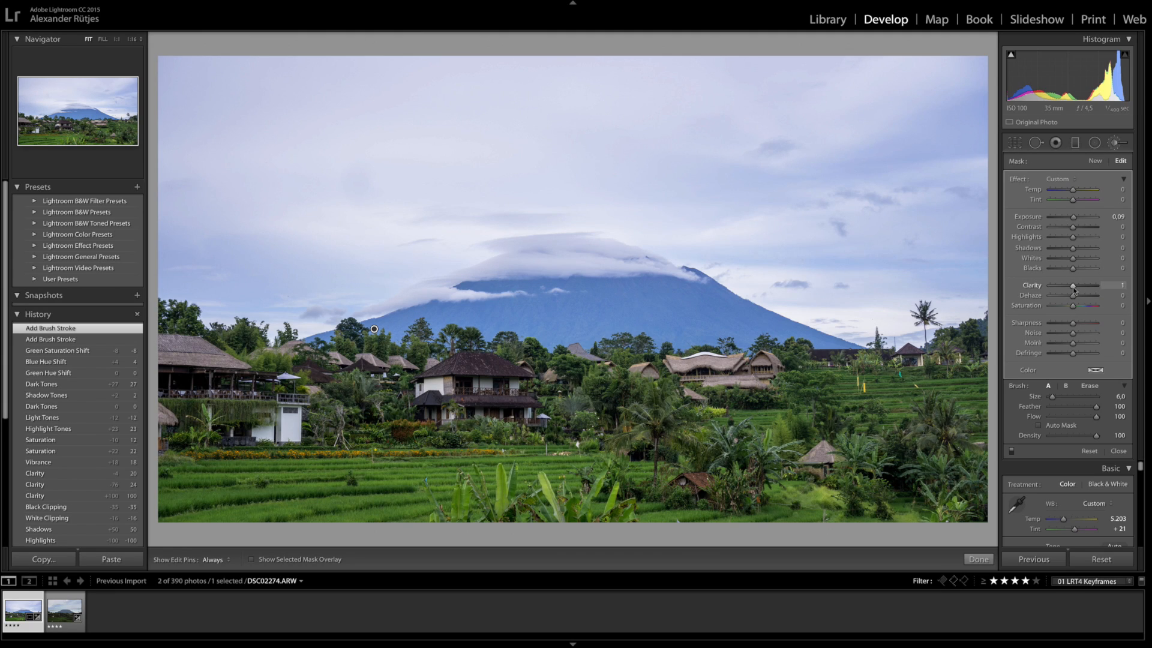
# Set the mountain mask to Clarity 100, Saturation 25, Contrast 43 and Sharpness 17, undoing a trial Exposure reduction.
pyautogui.moveTo(1075, 291); pyautogui.dragTo(1082, 291)
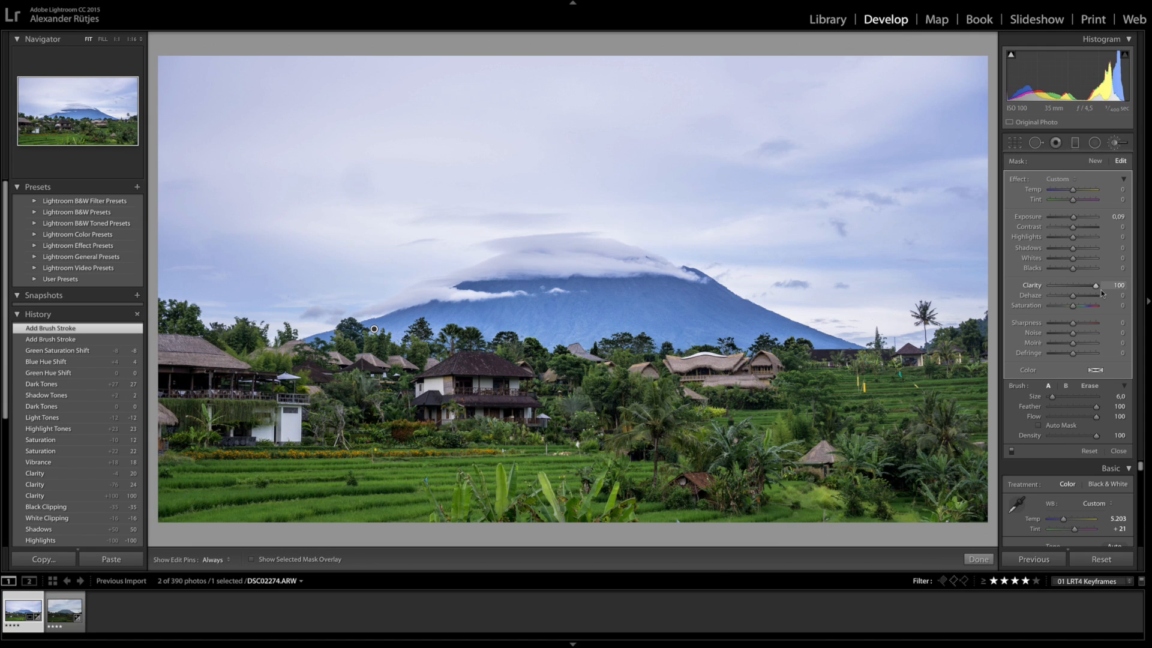
pyautogui.moveTo(1101, 290); pyautogui.dragTo(1101, 290)
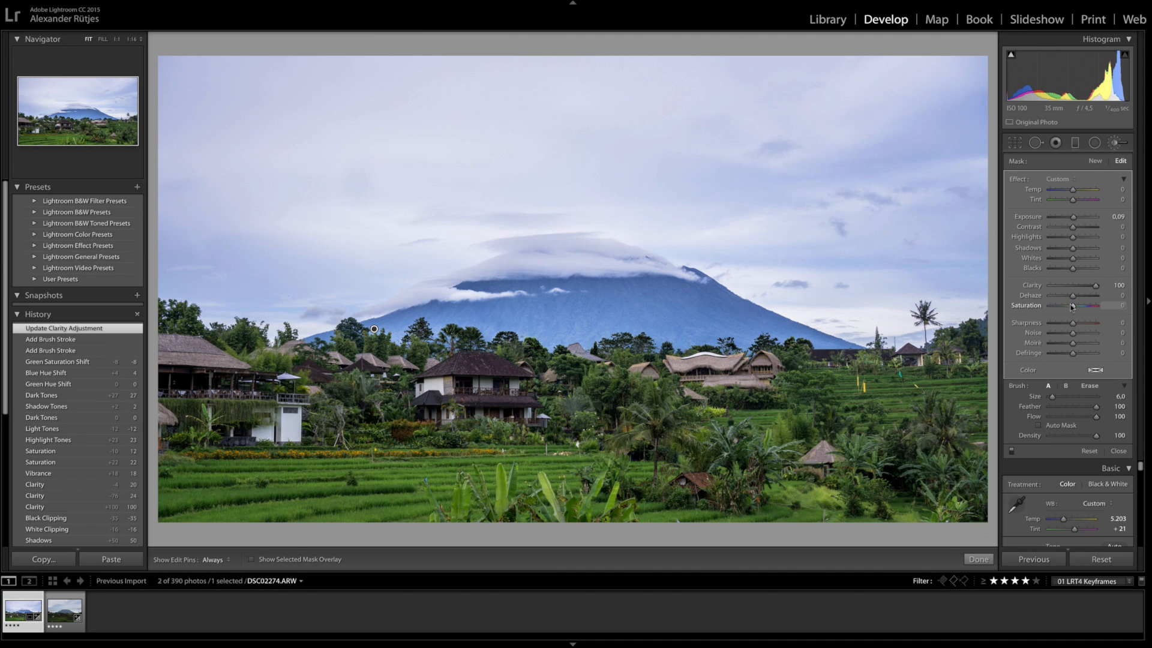
pyautogui.moveTo(1075, 308); pyautogui.dragTo(1078, 309)
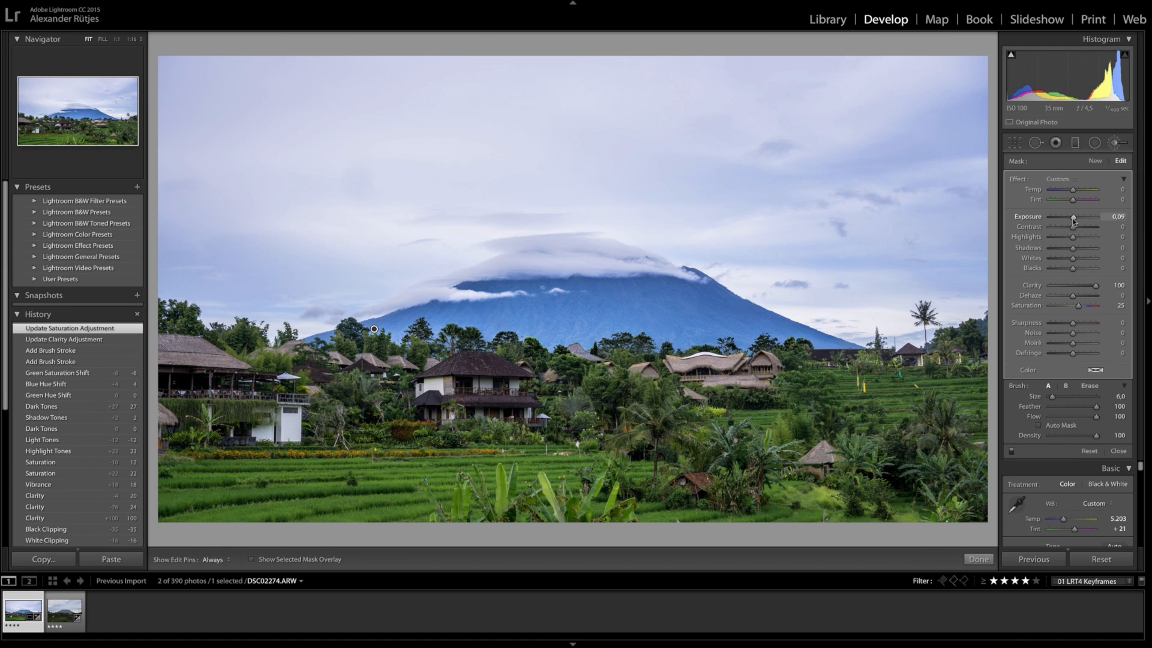
pyautogui.moveTo(1078, 221); pyautogui.dragTo(1072, 220)
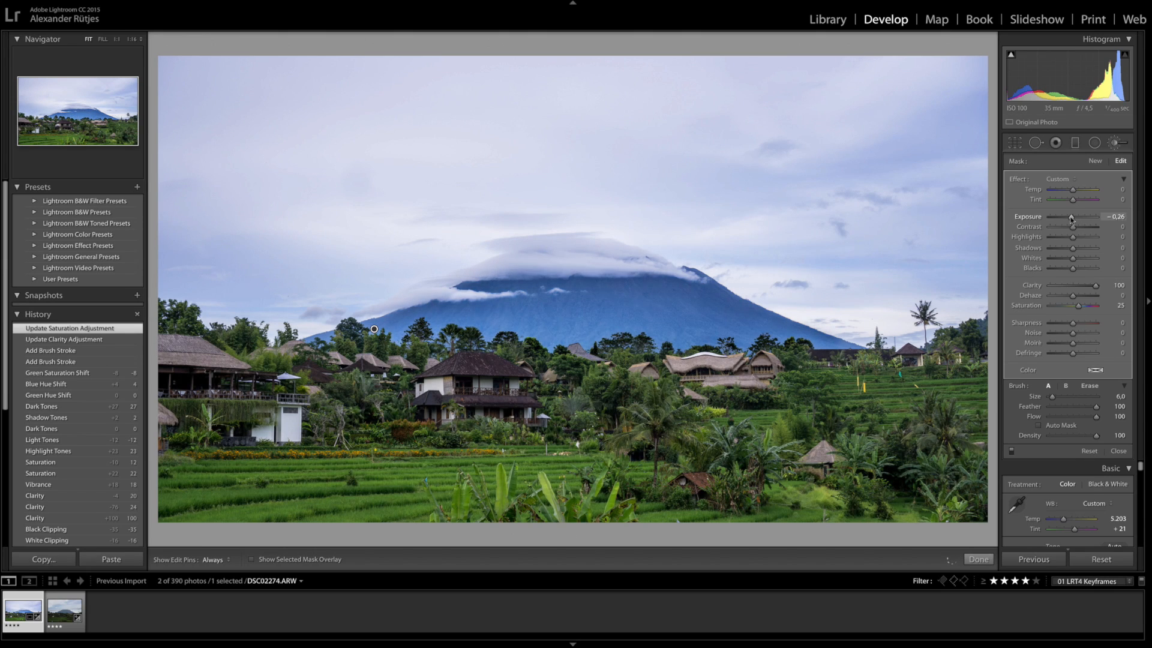
pyautogui.hotkey('ctrl', 'z')
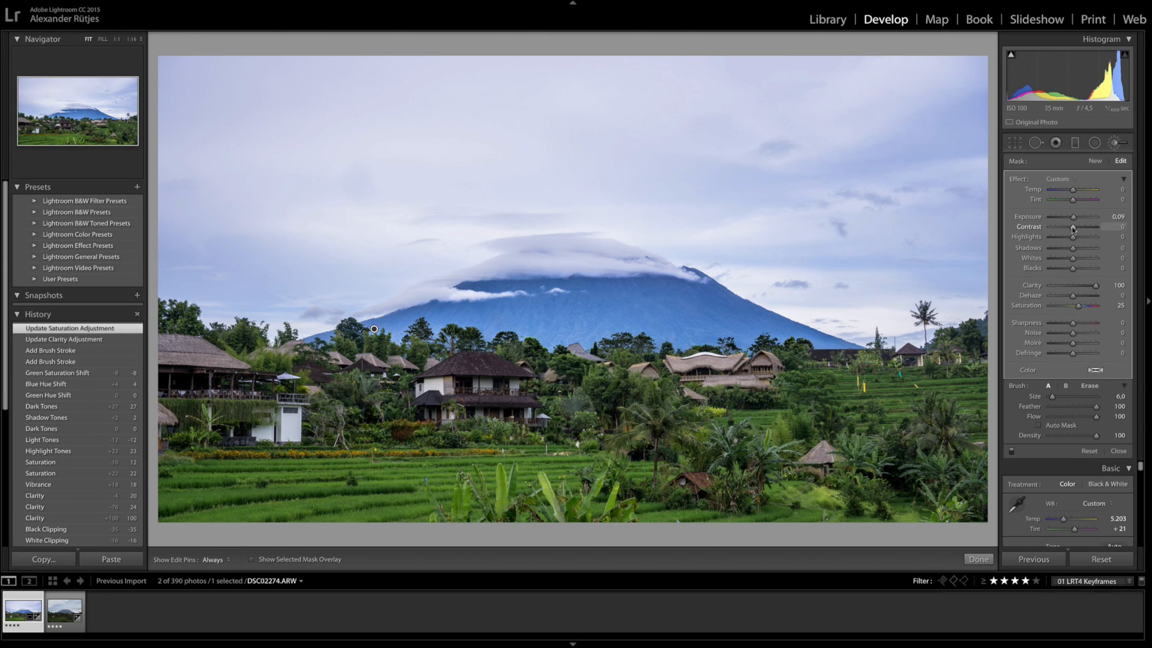
pyautogui.moveTo(1074, 229); pyautogui.dragTo(1083, 229)
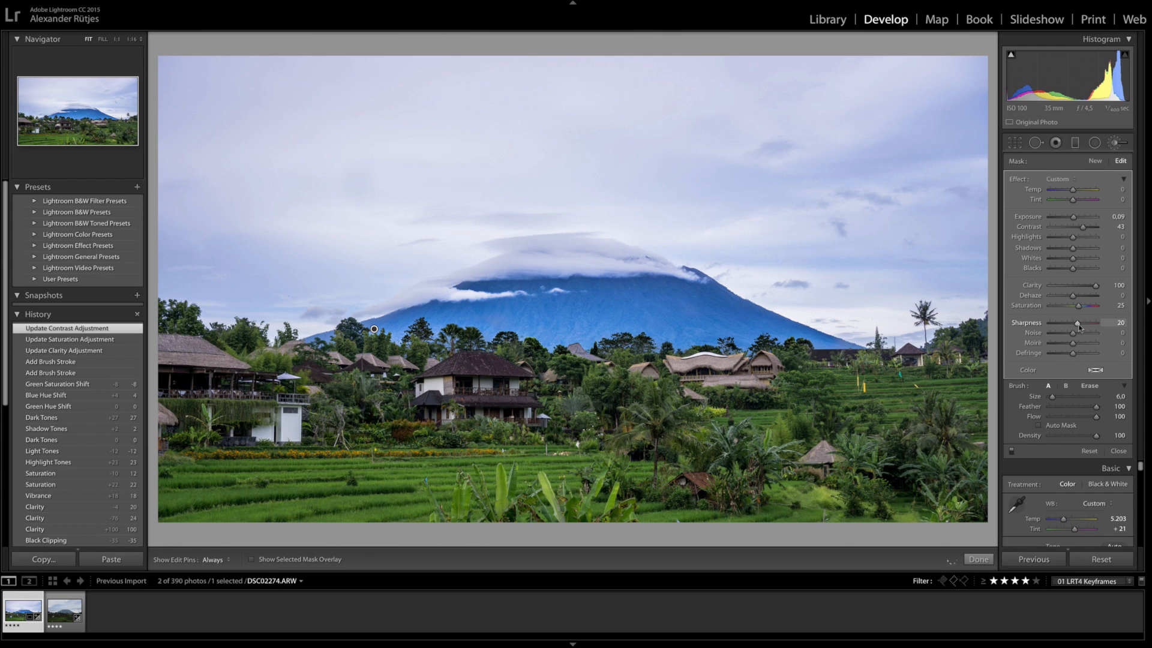
pyautogui.moveTo(1078, 327); pyautogui.dragTo(1077, 324)
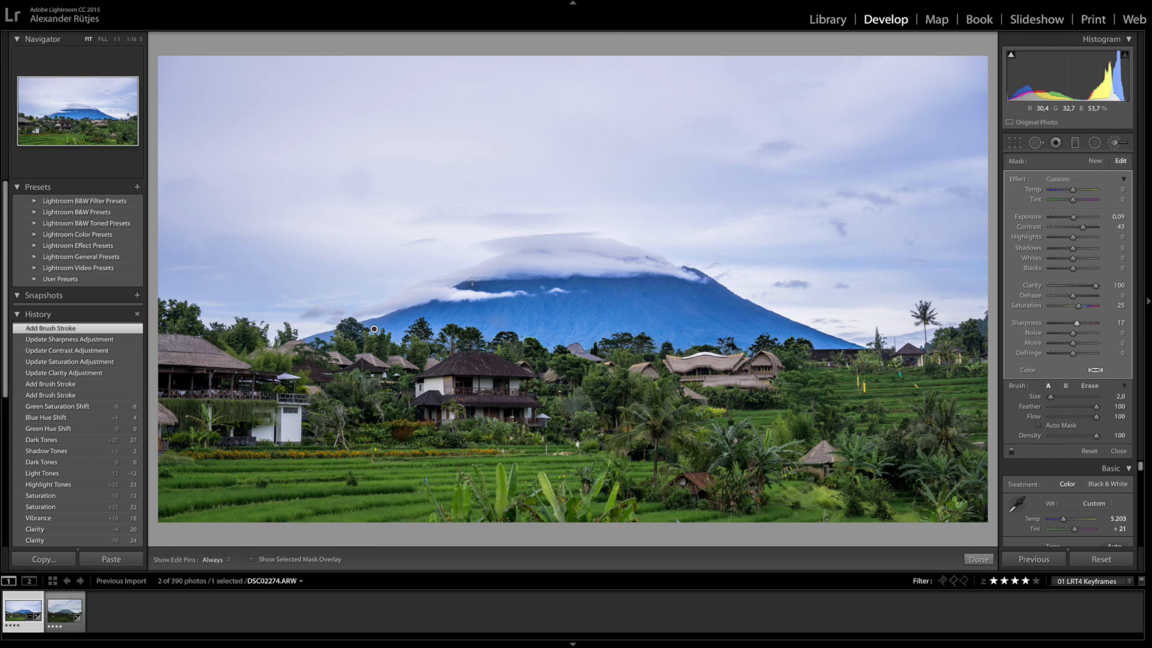
# Extend the mountain mask with a size 2 brush along the foot of the left and right slopes.
pyautogui.press('h')
pyautogui.moveTo(351, 333); pyautogui.dragTo(311, 343)
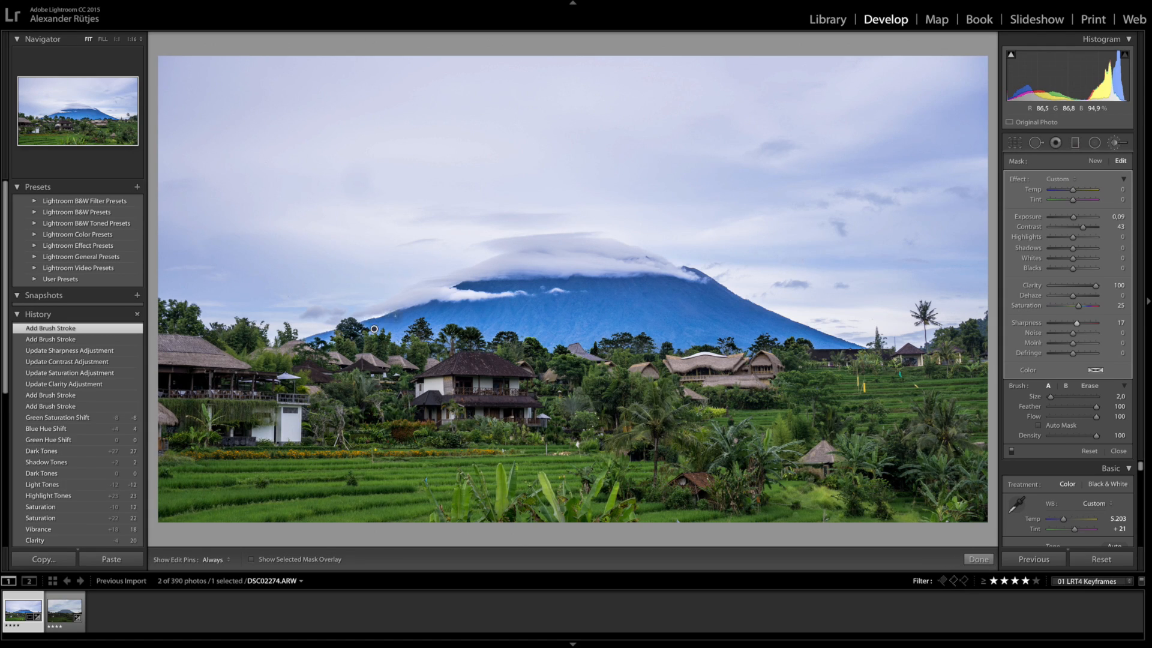
pyautogui.press('h')
pyautogui.click(742, 344)
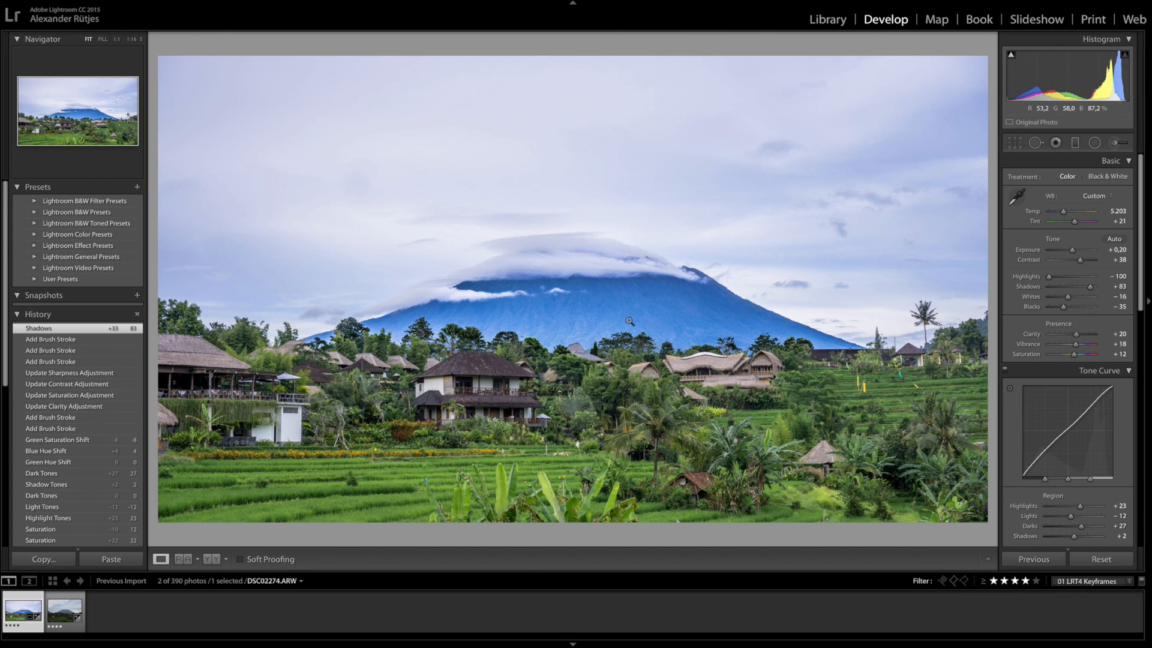
# Move the existing graduated filter from the mid sky down to the mountain's cloud cap and set its Clarity to 85.
pyautogui.click(1075, 142)
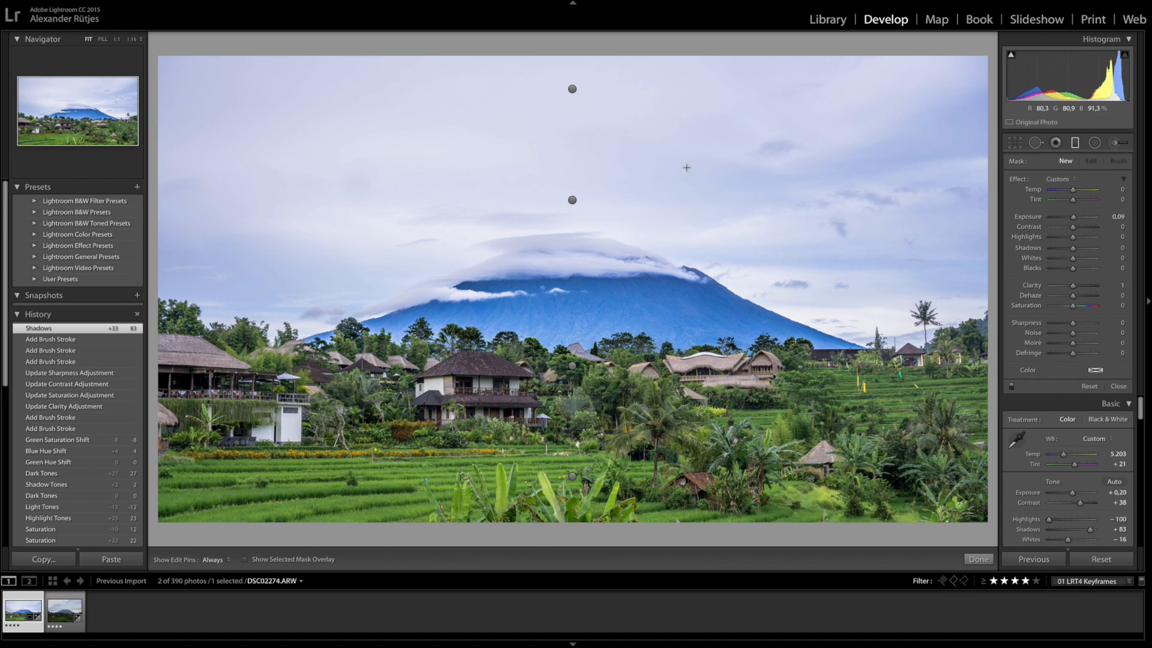
pyautogui.moveTo(565, 199); pyautogui.dragTo(569, 261)
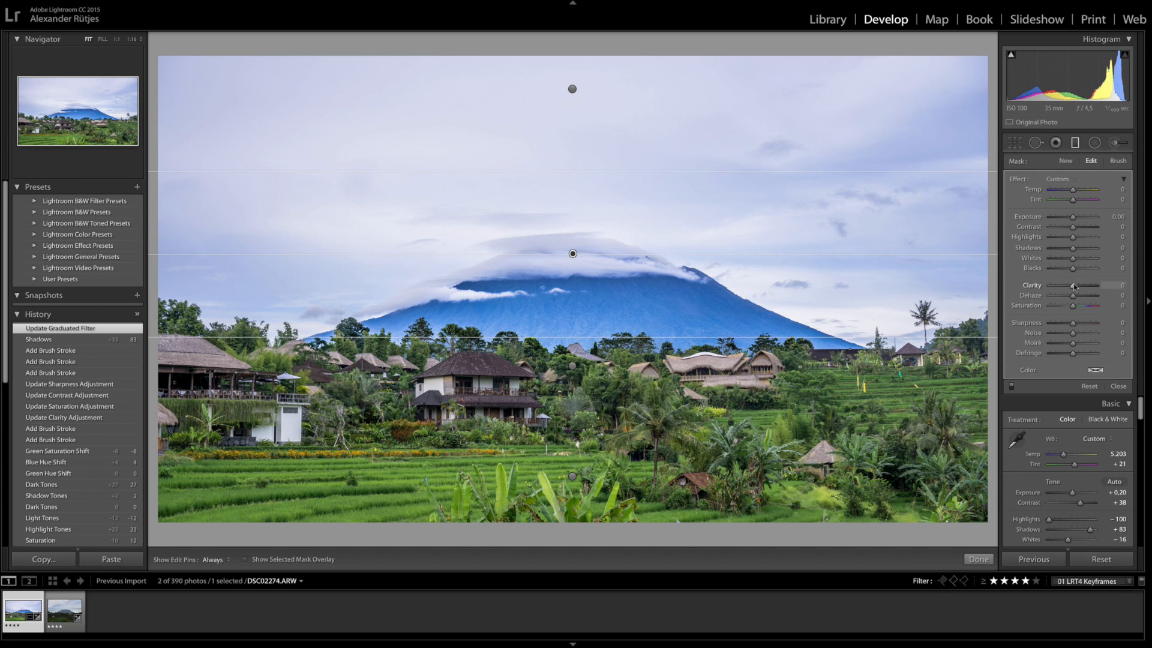
pyautogui.moveTo(1074, 288); pyautogui.dragTo(1094, 290)
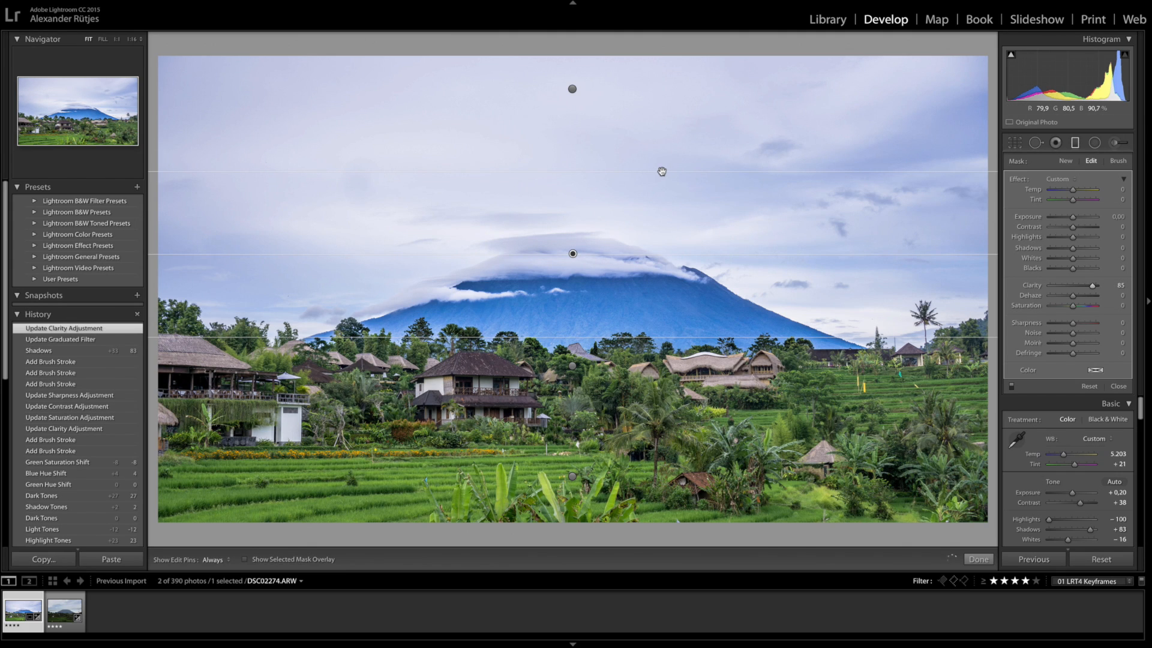
# Narrow the graduated filter's transition, shift it down to the tree line and set its Dehaze to 28.
pyautogui.moveTo(661, 172); pyautogui.dragTo(644, 292)
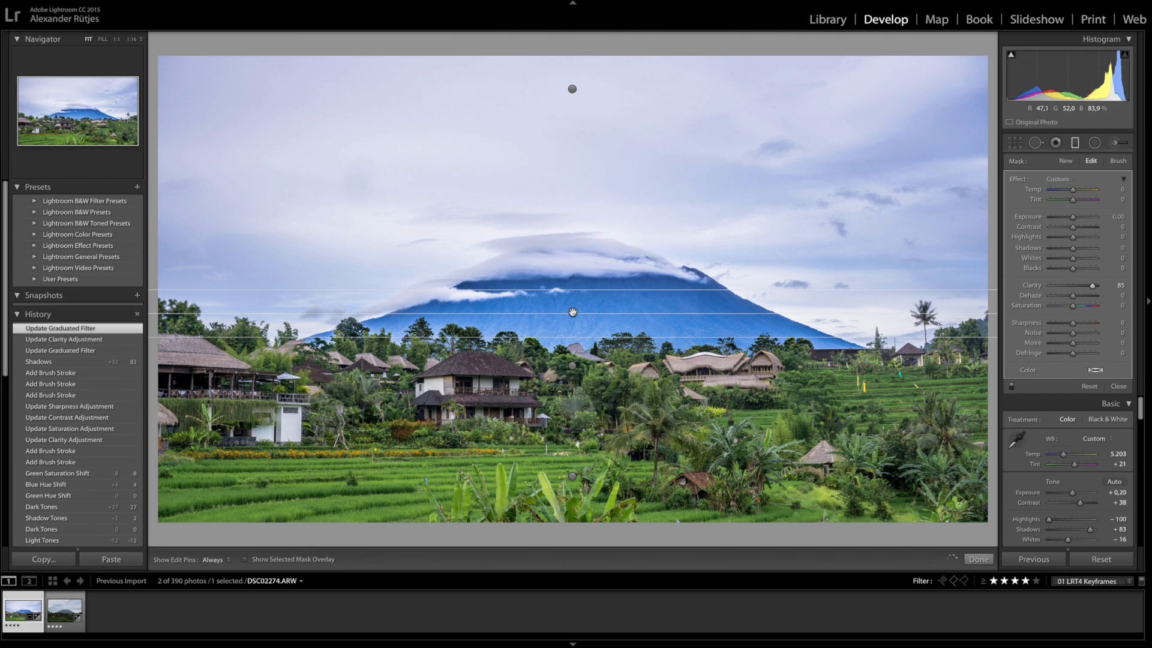
pyautogui.moveTo(573, 312); pyautogui.dragTo(570, 347)
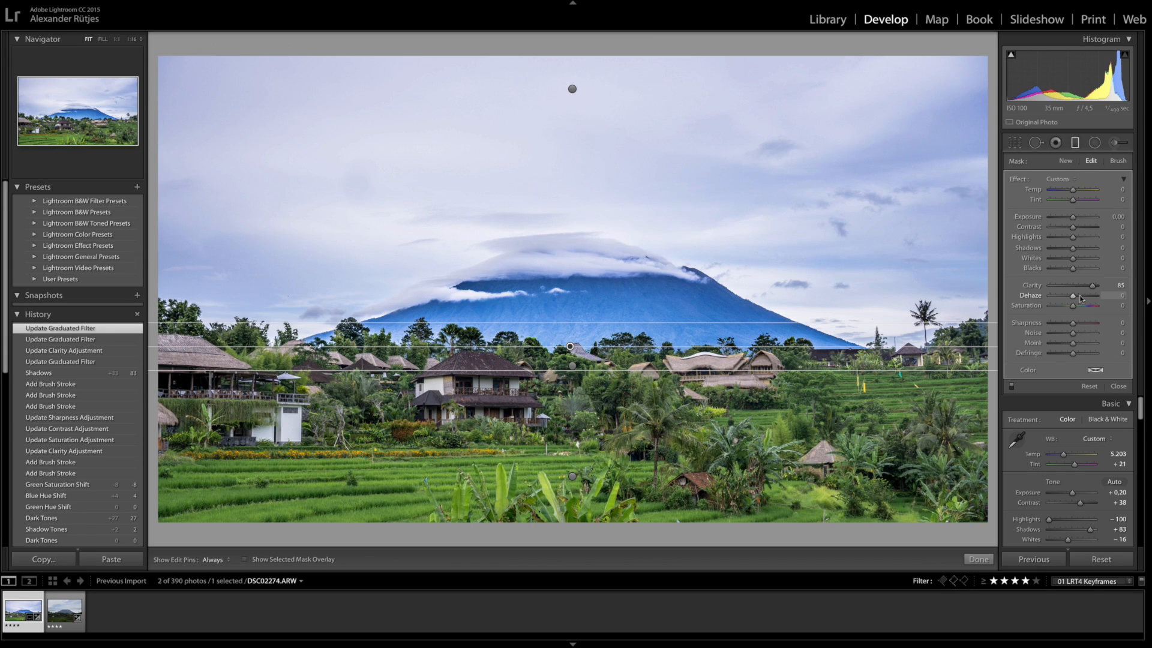
pyautogui.moveTo(1080, 298); pyautogui.dragTo(1082, 301)
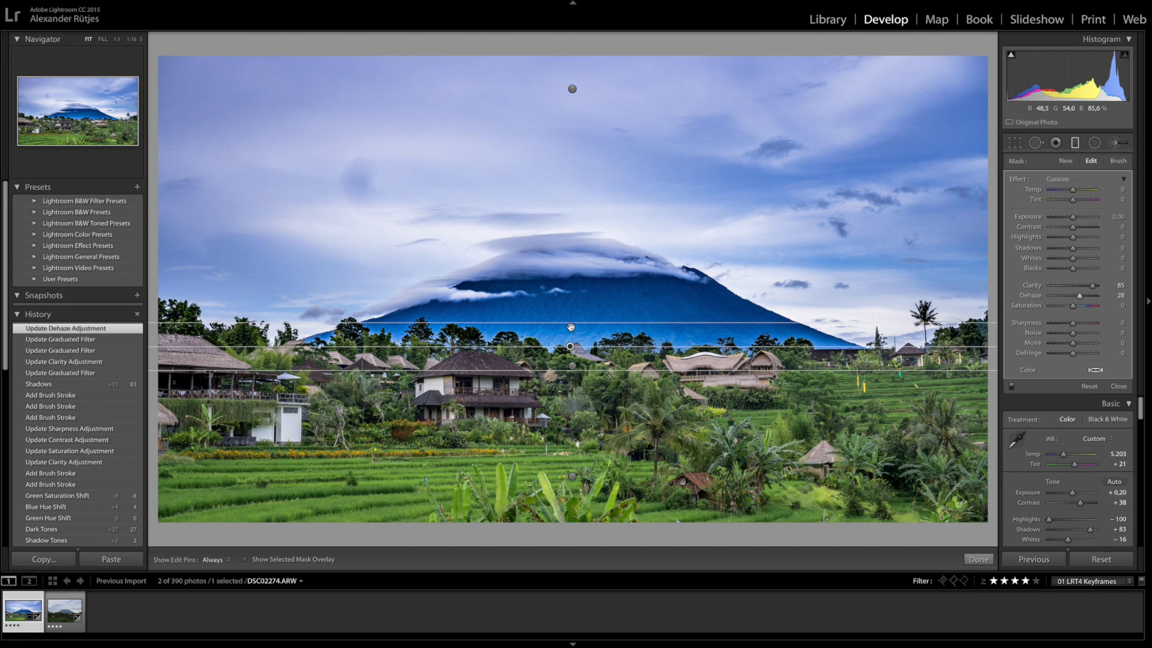
# Raise the graduated filter back to the mountain's cloud-covered summit, set its Temp to 4 and finish the filter edit.
pyautogui.moveTo(572, 324); pyautogui.dragTo(569, 268)
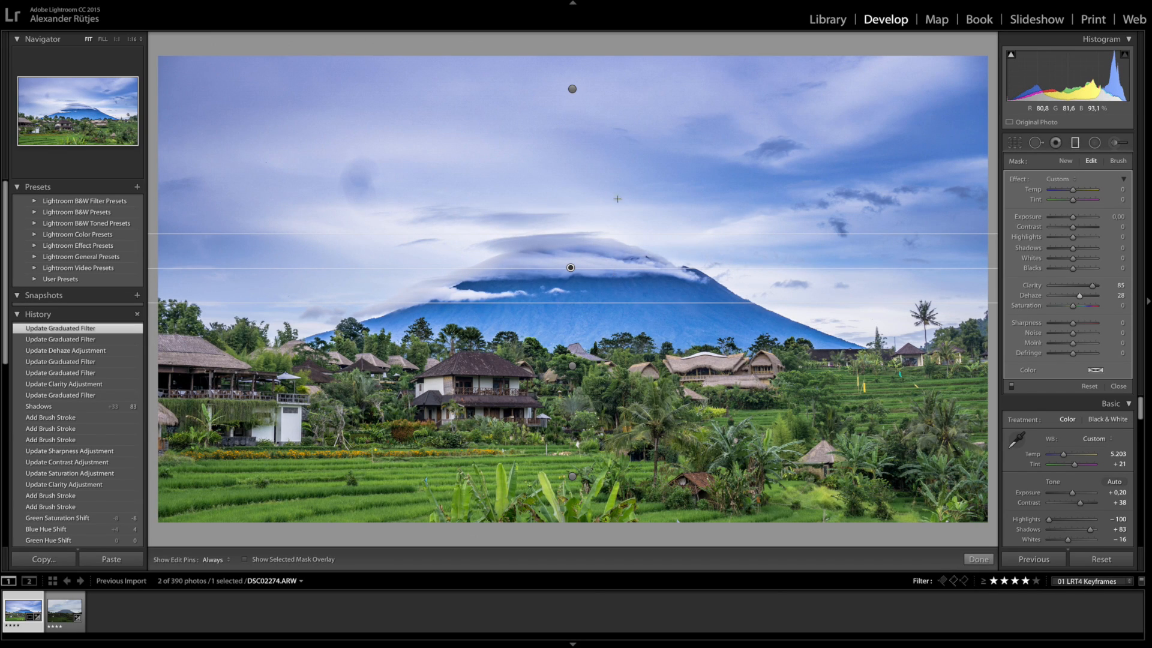
pyautogui.moveTo(574, 275); pyautogui.dragTo(575, 266)
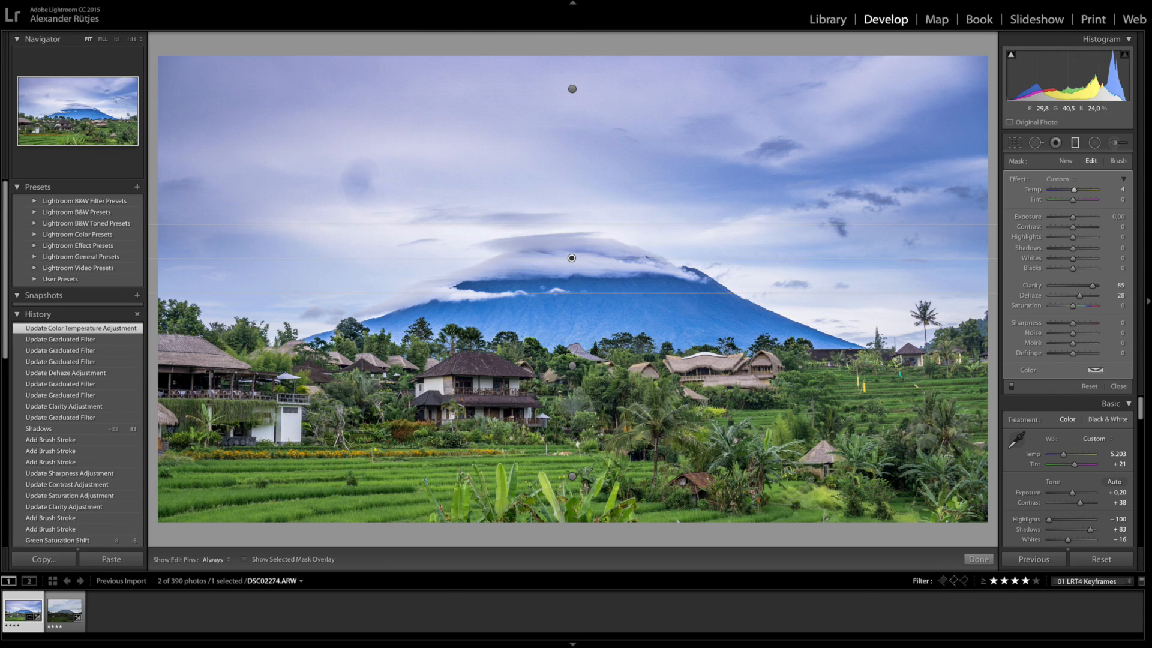
pyautogui.click(980, 560)
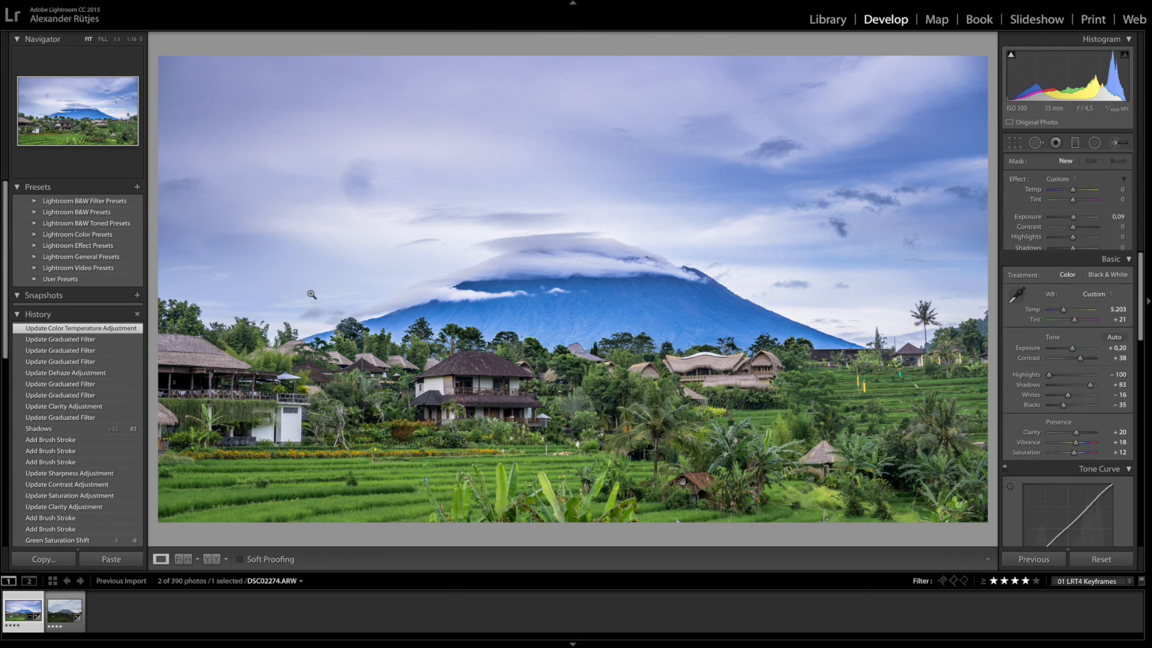
# Compare the photo before and after grading in side-by-side, split and stacked views, ending in the single-photo view.
pyautogui.click(212, 561)
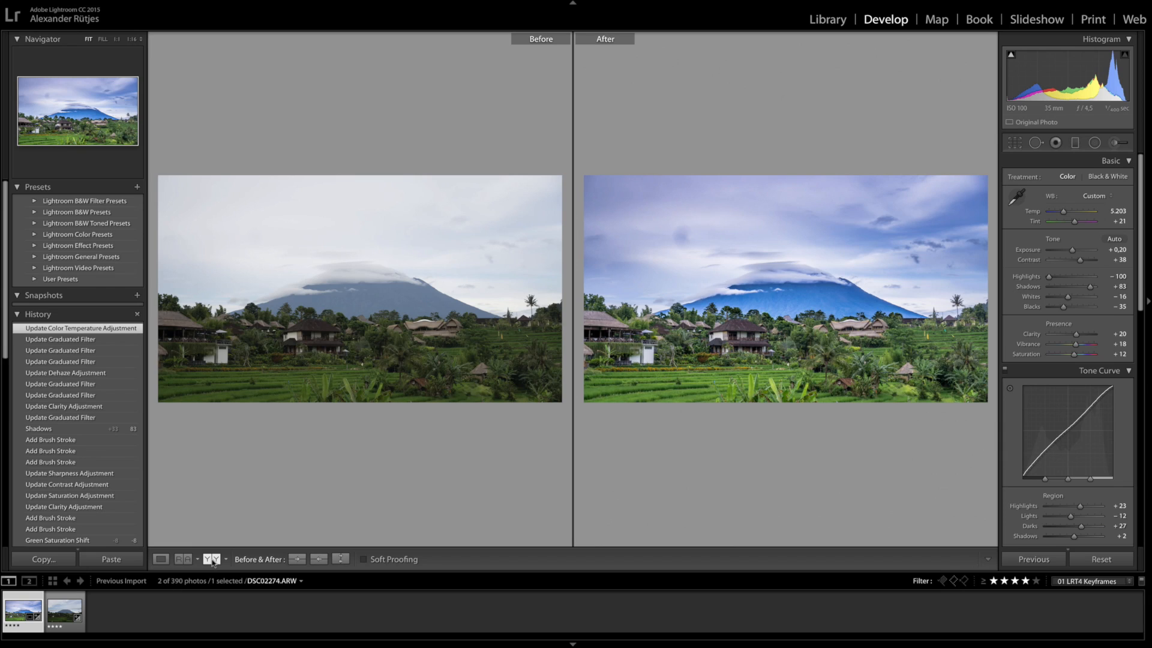
pyautogui.click(212, 561)
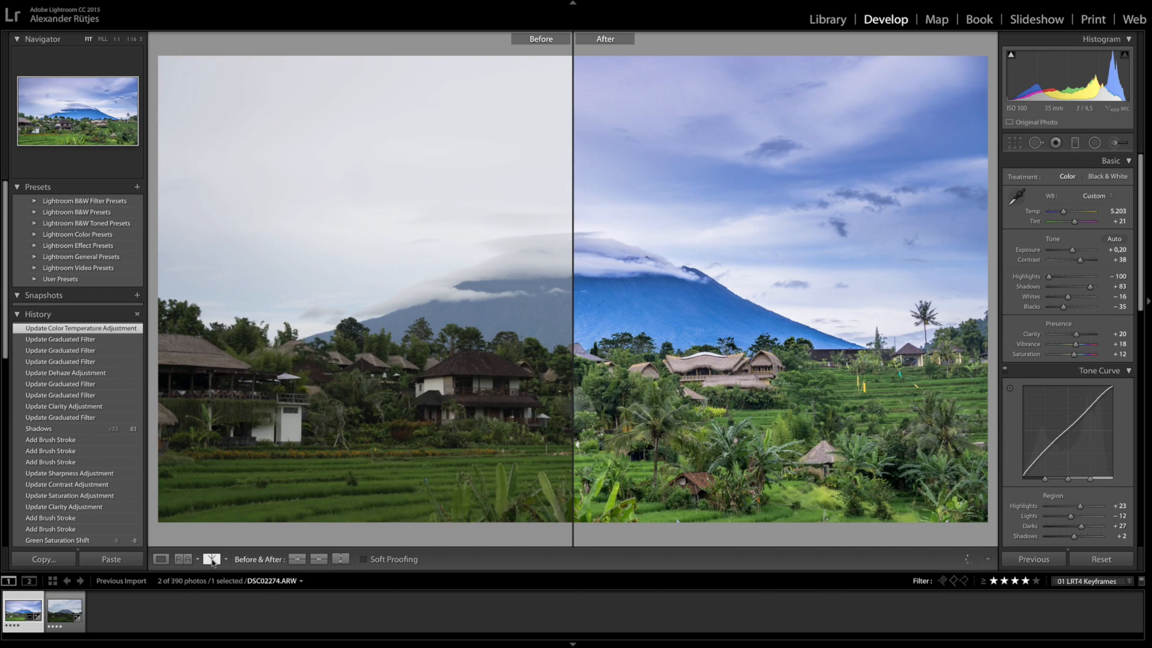
pyautogui.click(213, 560)
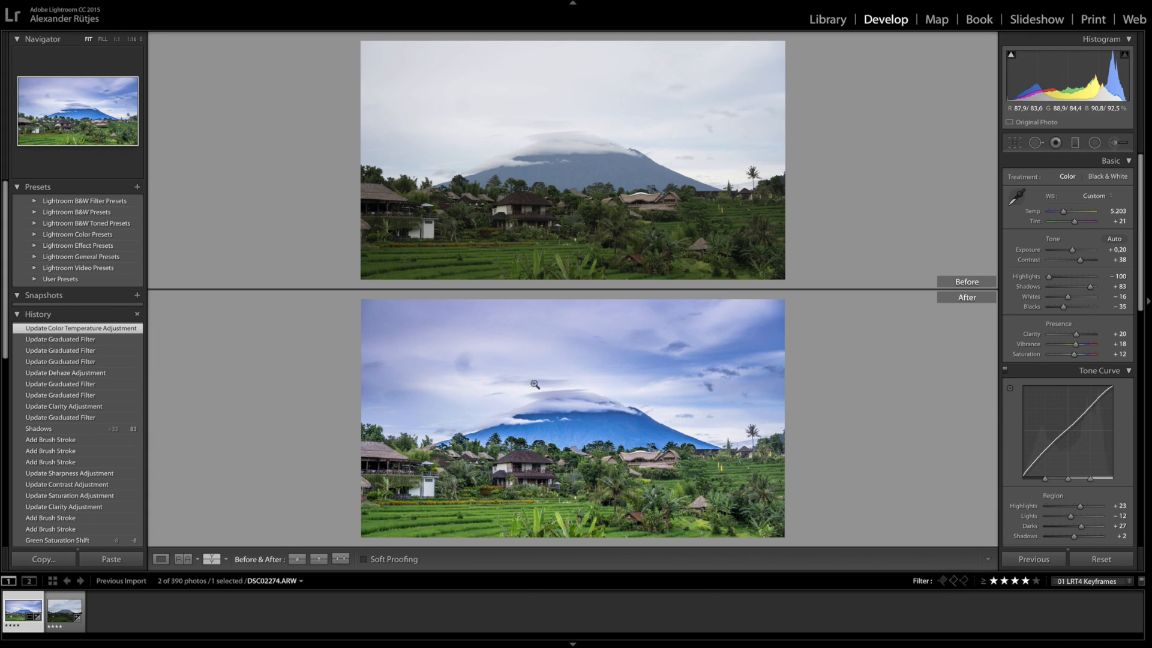
pyautogui.click(161, 558)
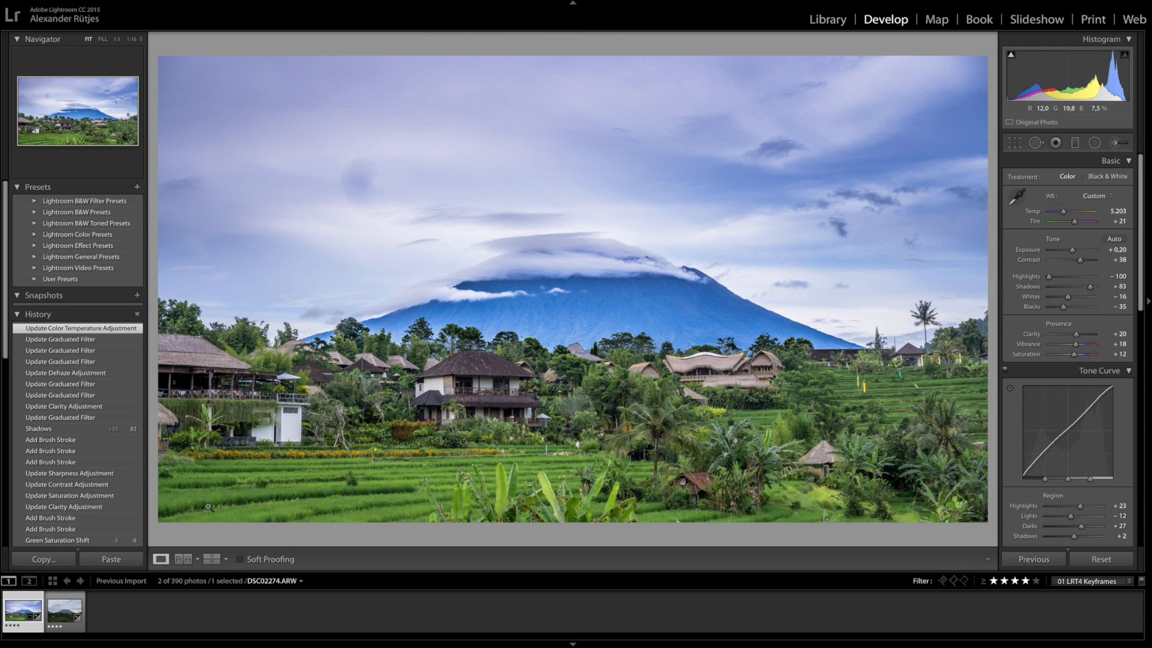
# Copy all develop settings from the graded keyframe and select the second keyframe, DSC02663.ARW.
pyautogui.click(57, 560)
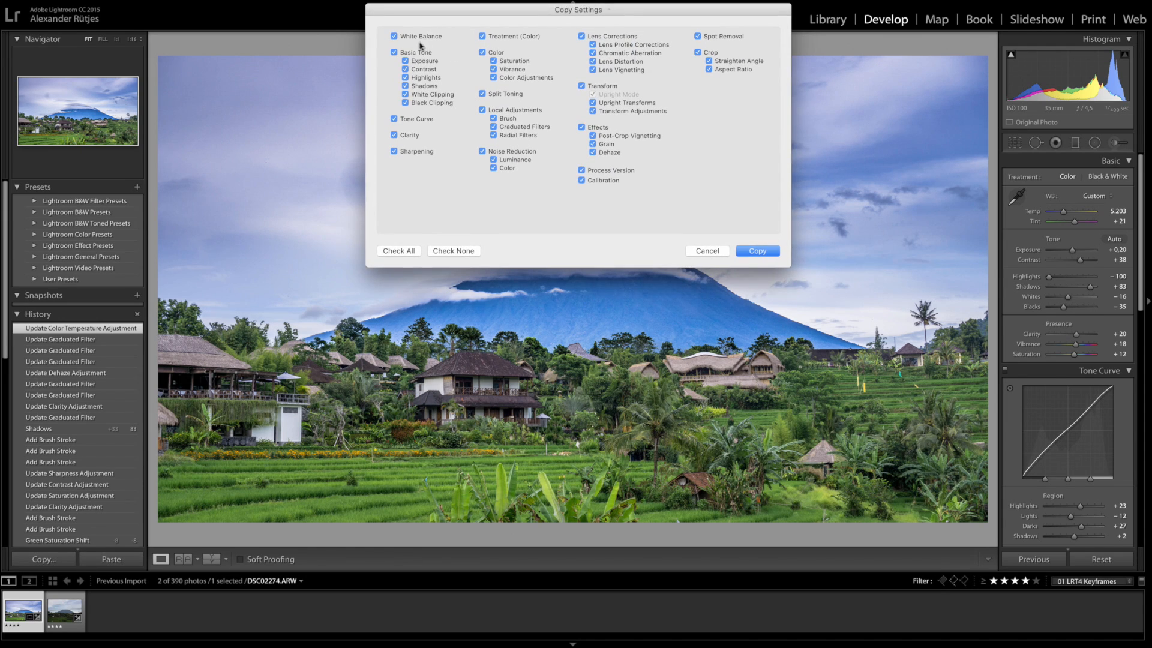
pyautogui.click(748, 252)
pyautogui.click(60, 615)
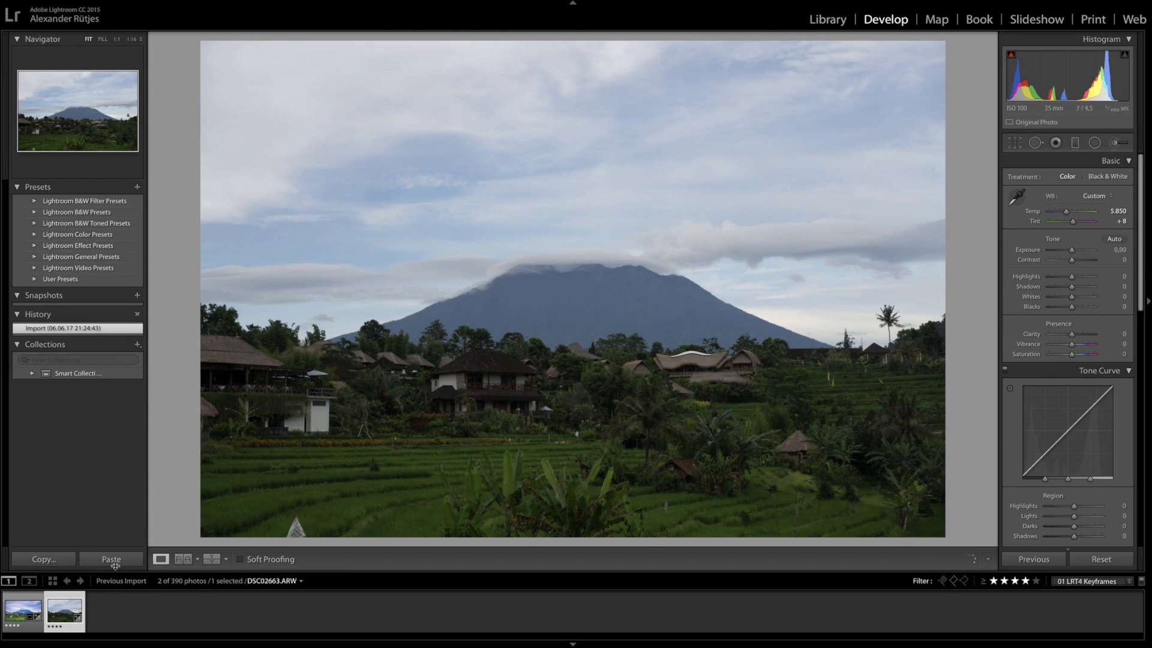
# Paste the copied develop settings onto the second keyframe, then set its Highlights to -76 and Exposure to +0.80.
pyautogui.click(108, 560)
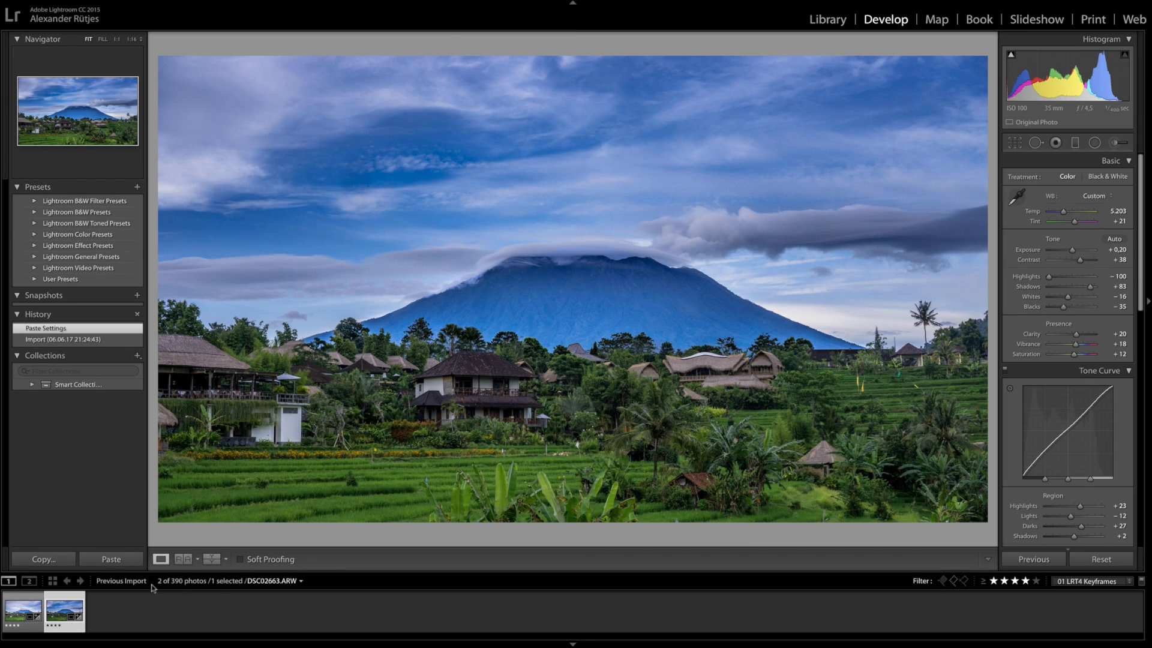
pyautogui.scroll(-1, 1060, 264)
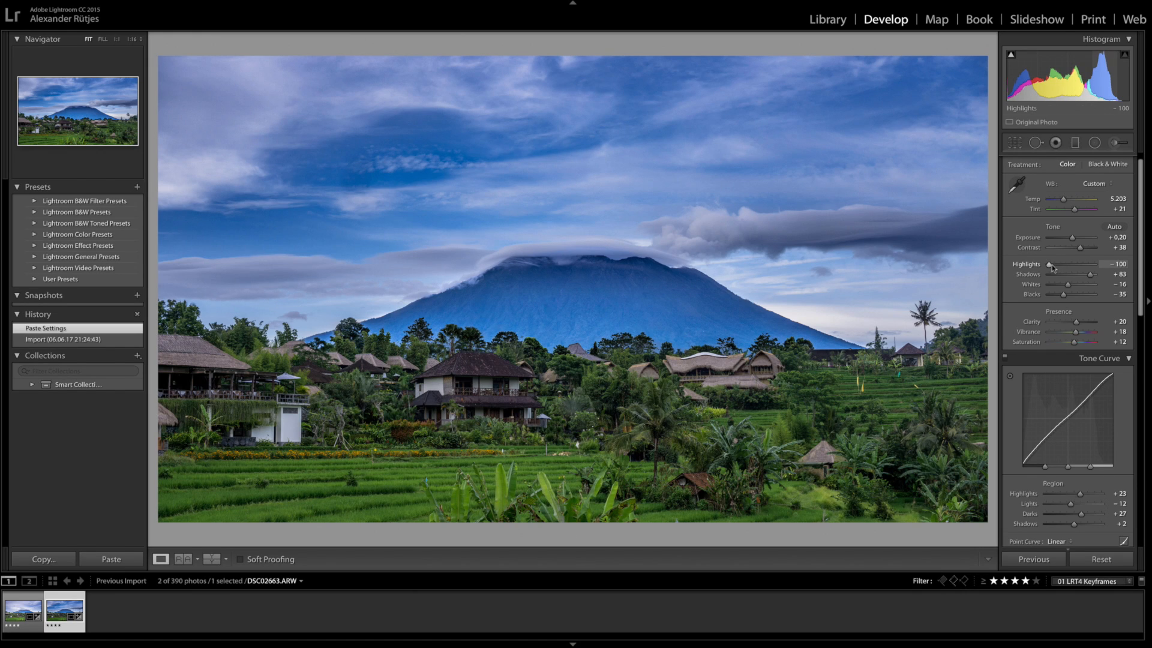
pyautogui.moveTo(1049, 265); pyautogui.dragTo(1076, 238)
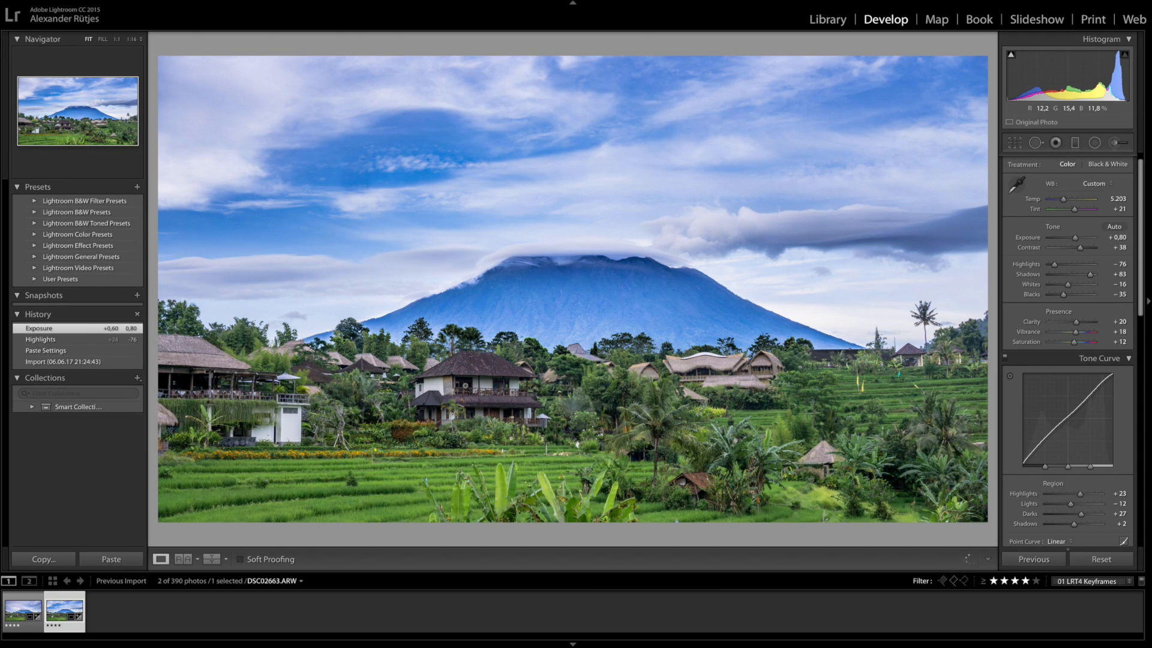
# Compare the two graded keyframes by alternating between them in Develop and in the Library grid view.
pyautogui.click(24, 611)
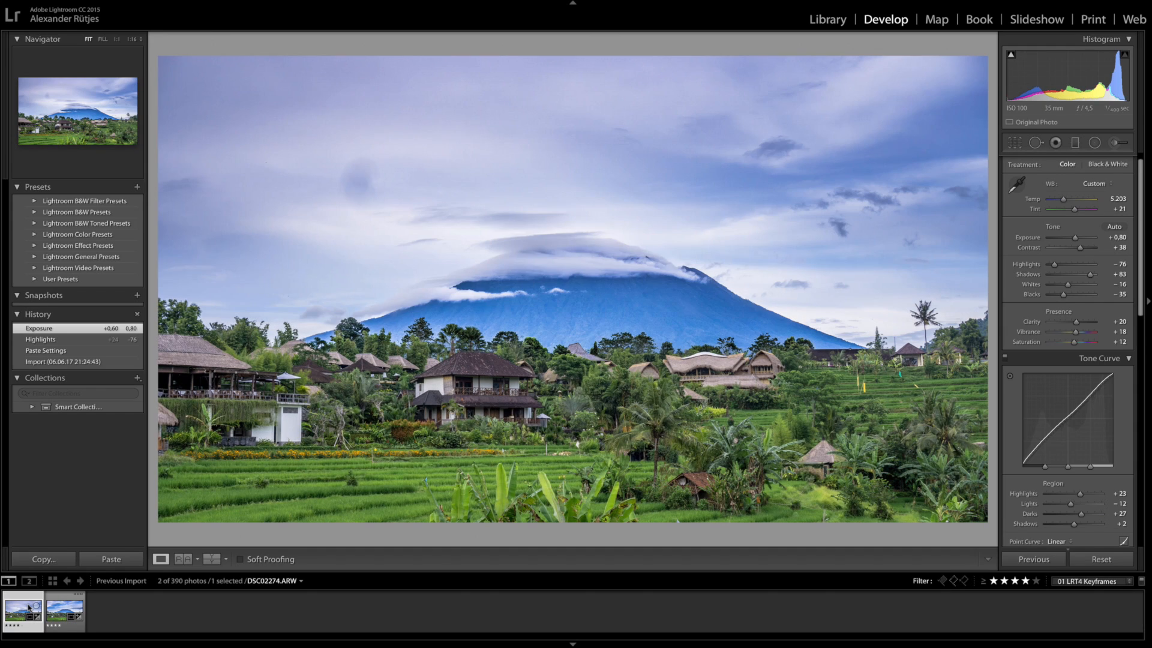
pyautogui.click(61, 612)
pyautogui.click(13, 613)
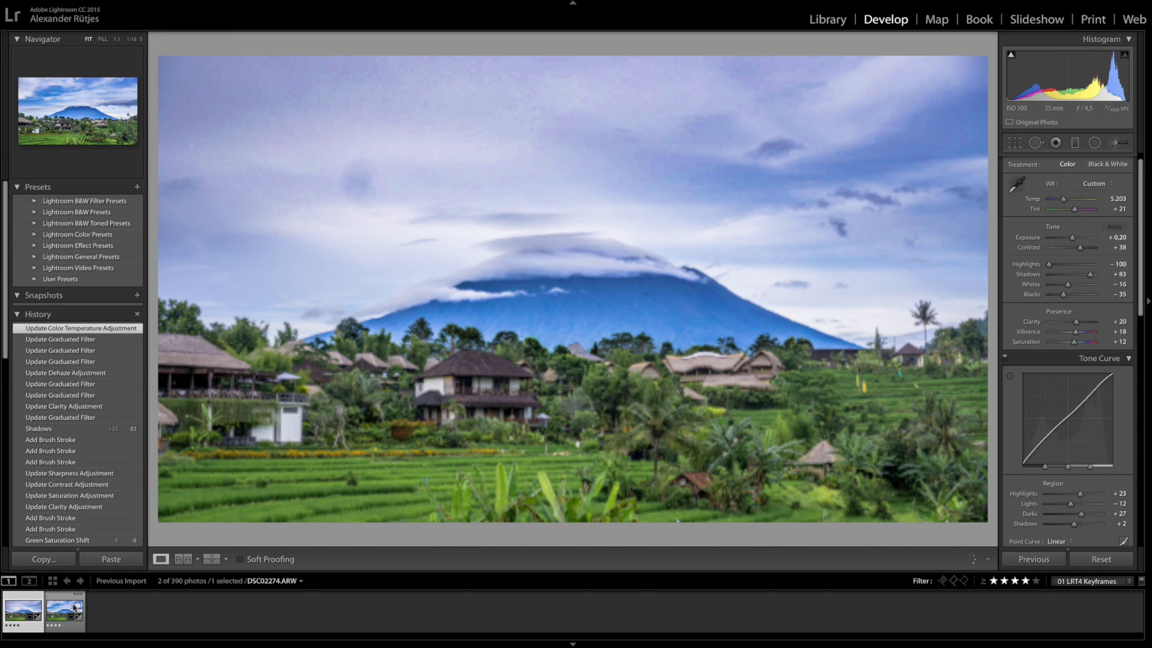
pyautogui.press('g')
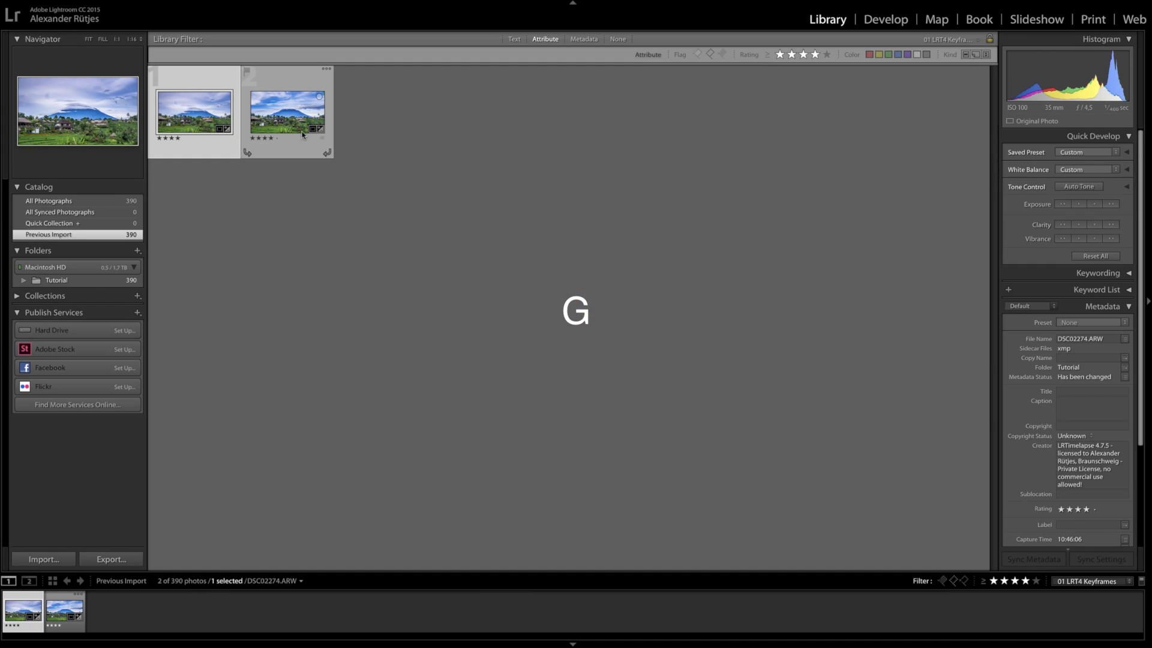
pyautogui.click(300, 129)
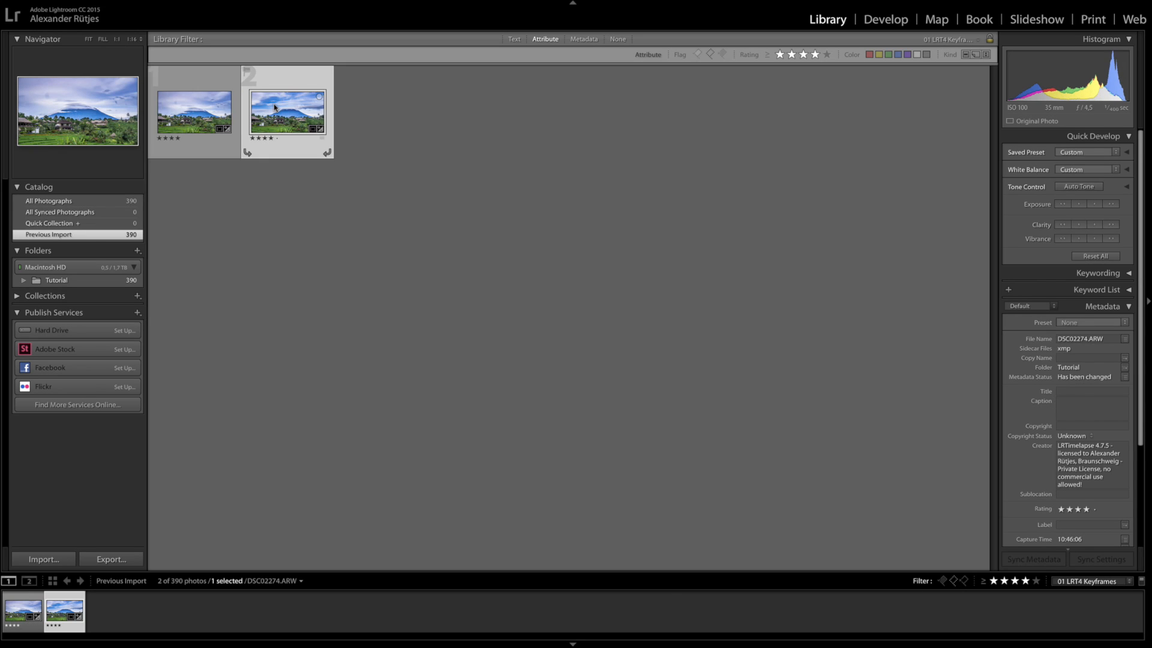
pyautogui.click(186, 102)
pyautogui.click(265, 109)
pyautogui.click(193, 114)
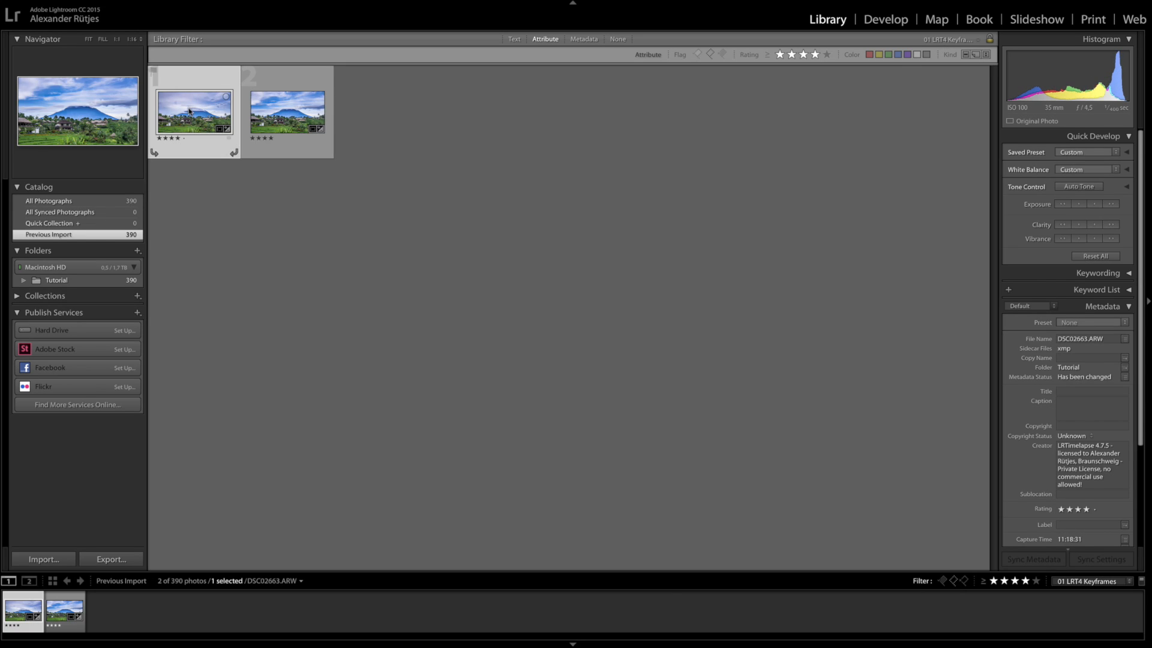
pyautogui.click(279, 120)
pyautogui.click(193, 114)
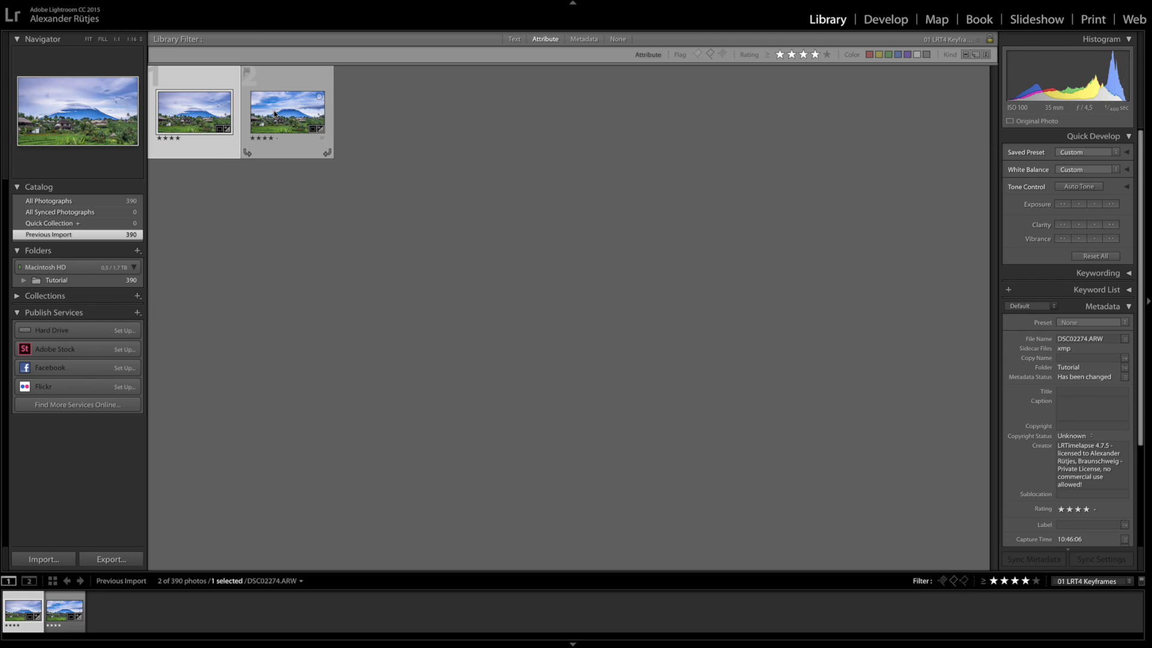
pyautogui.click(275, 114)
pyautogui.click(204, 117)
pyautogui.click(276, 114)
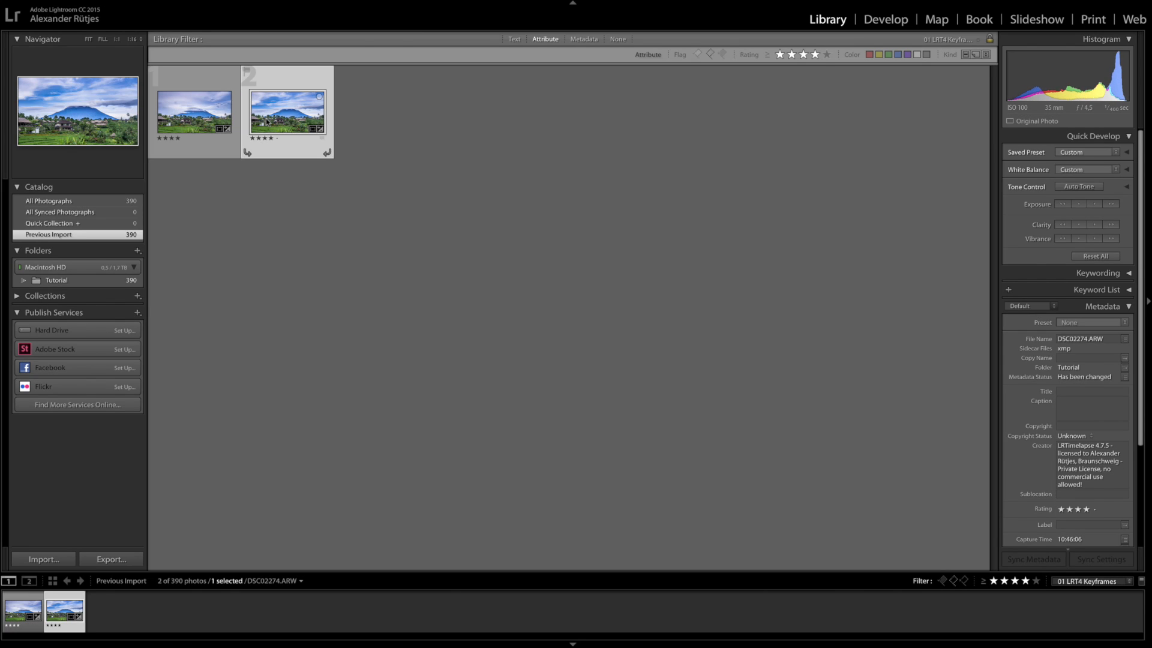
# Select both keyframes and save their metadata to the files.
pyautogui.keyDown('shift'); pyautogui.click(209, 120); pyautogui.keyUp('shift')
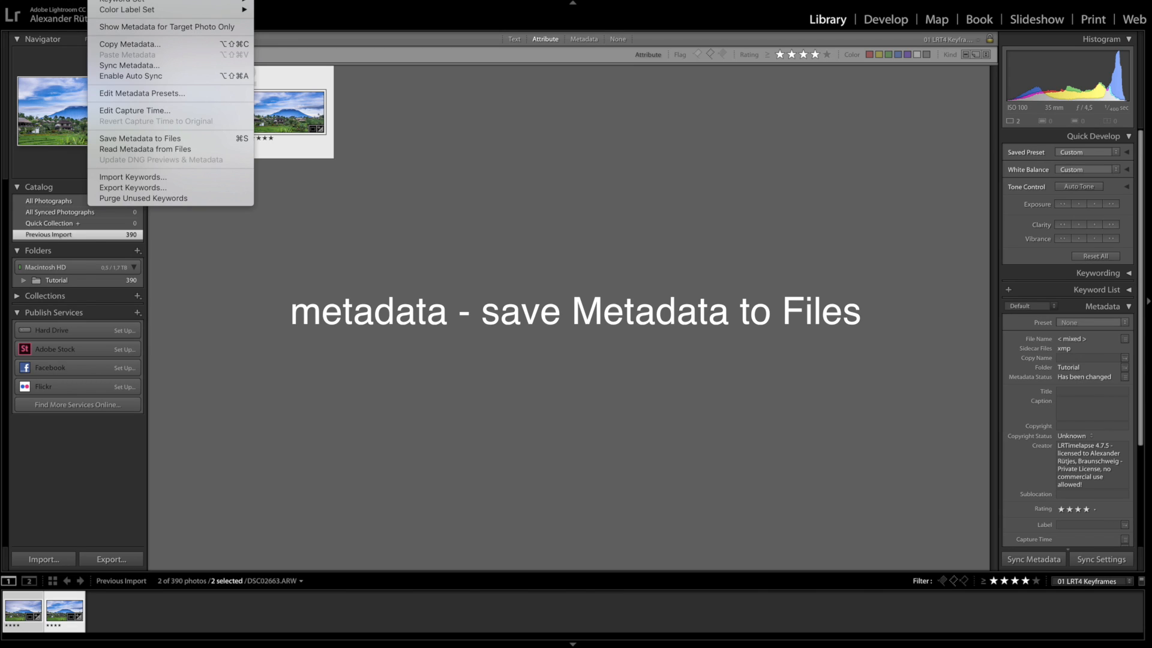
pyautogui.click(142, 148)
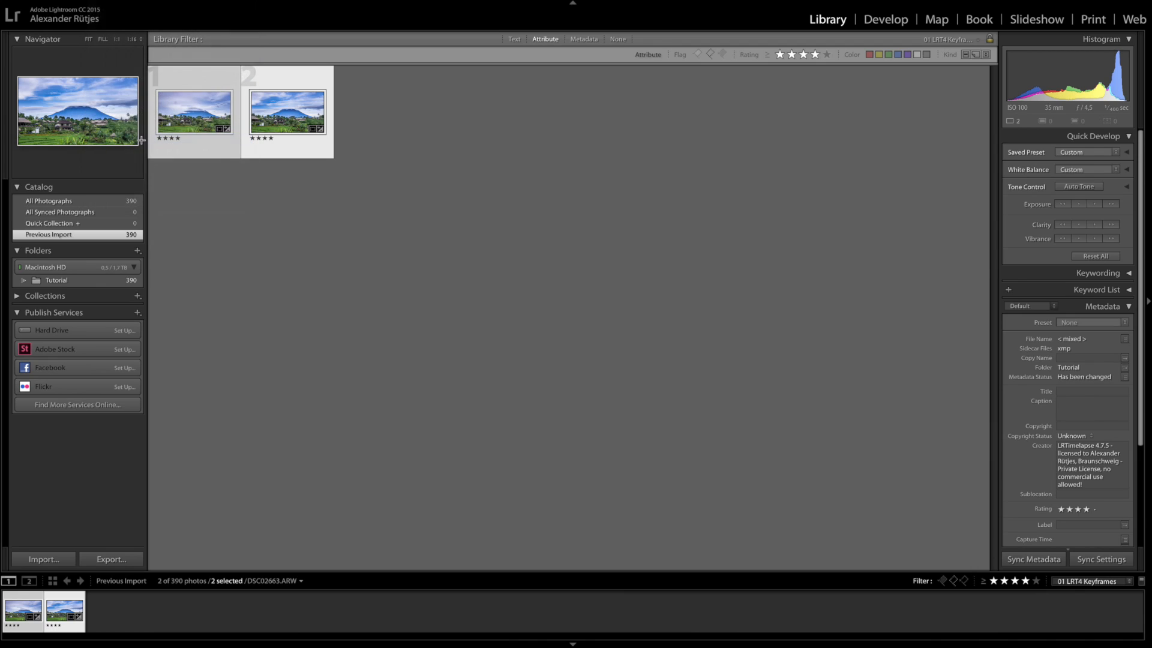
# Switch to LRTimelapse, reload the Tutorial sequence and run Auto Transition between the keyframes.
pyautogui.press('super+Tab')
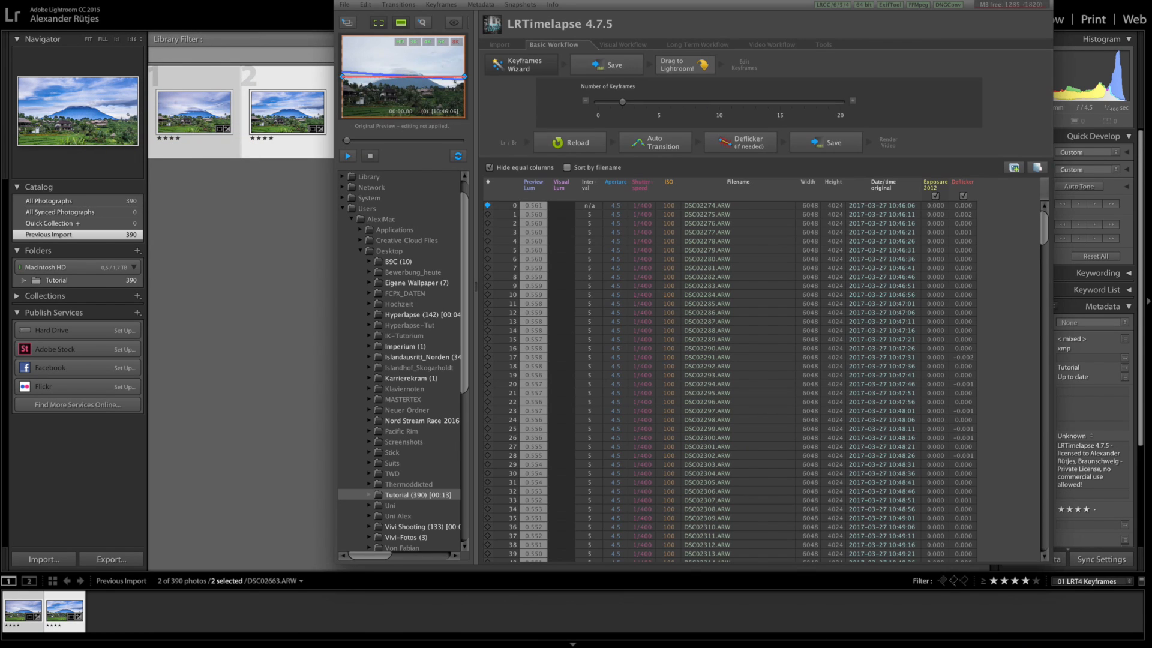
pyautogui.click(576, 144)
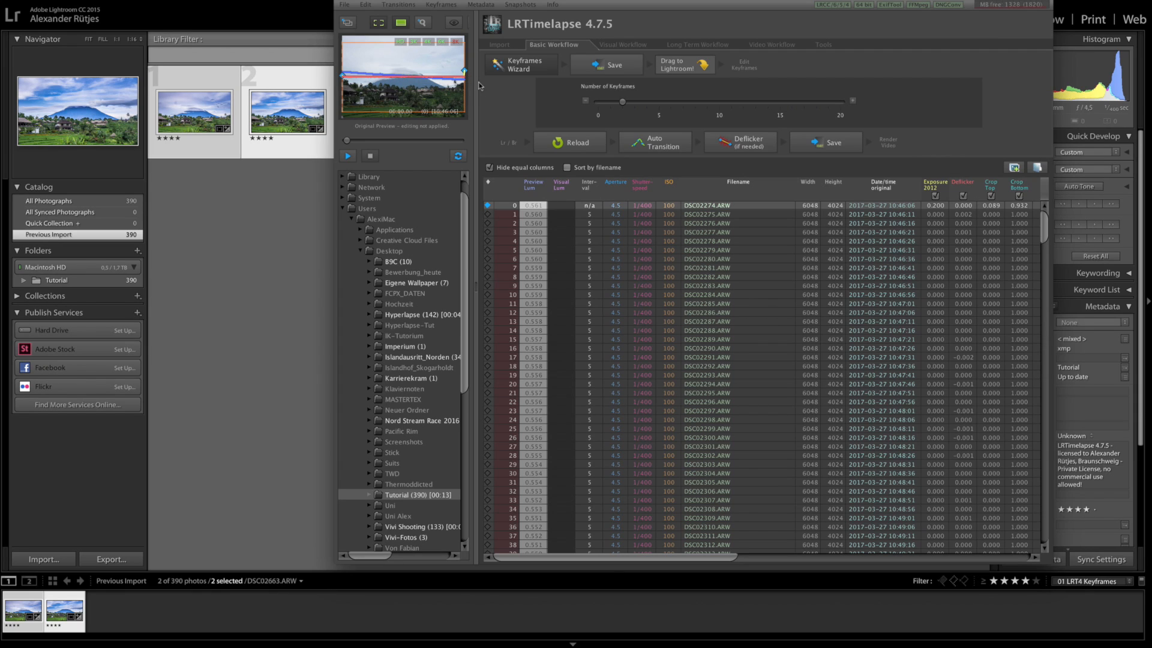
pyautogui.click(651, 150)
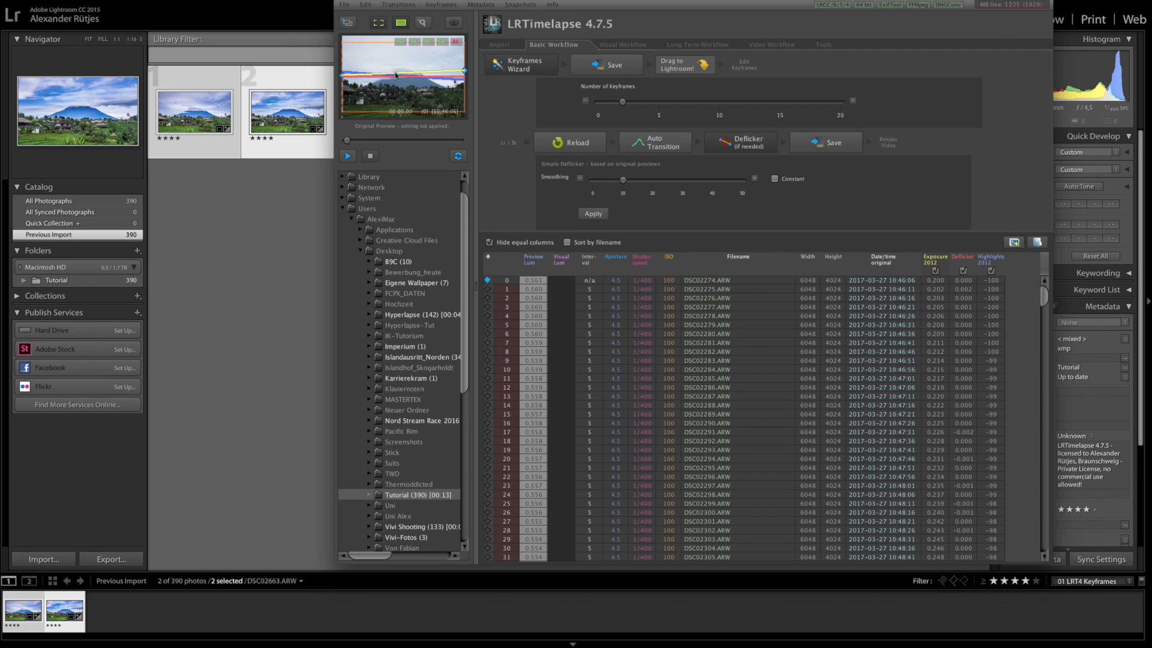
# Switch back to Lightroom, apply the 00 LRT4 Full Sequence filter and select all photos.
pyautogui.click(272, 239)
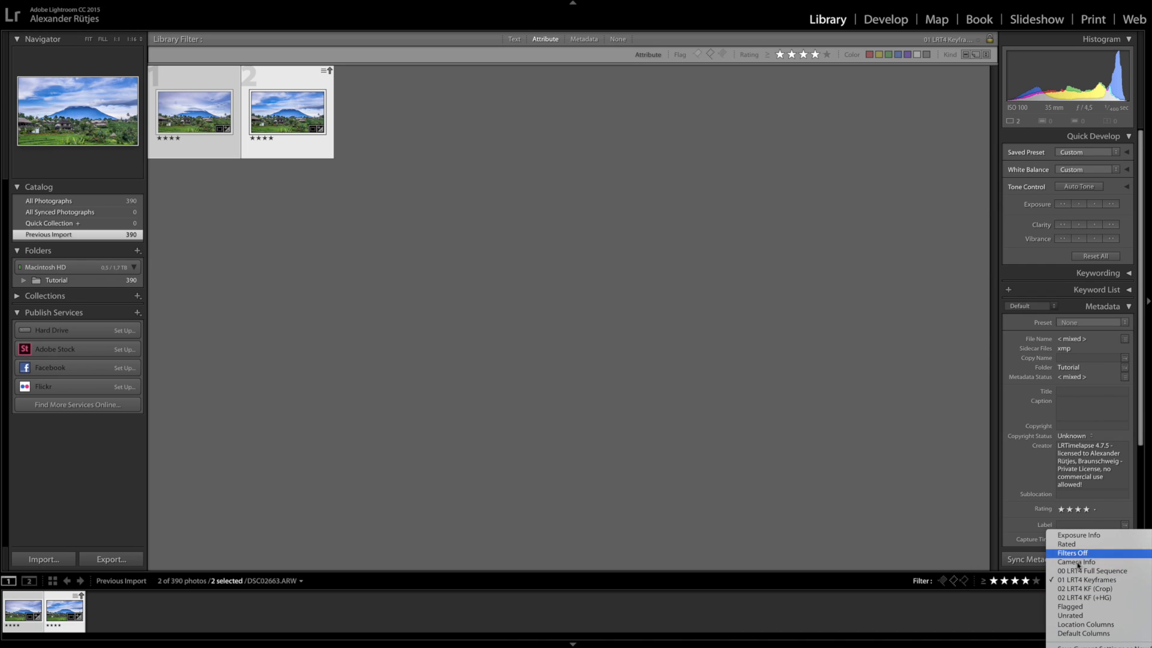
pyautogui.click(1076, 570)
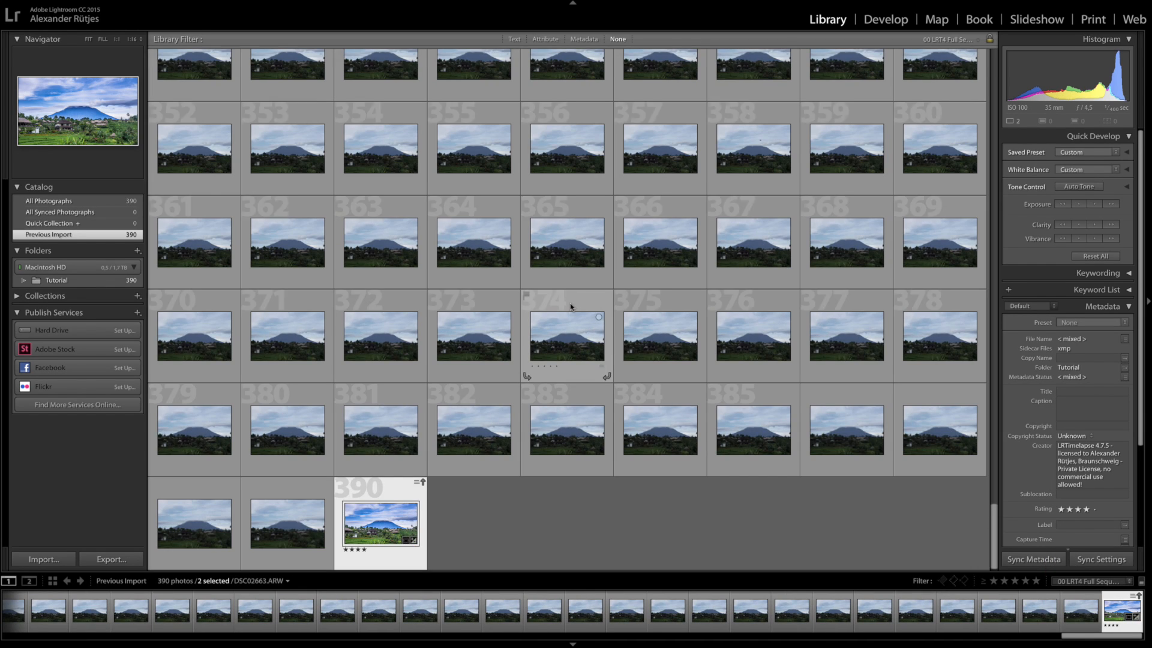
pyautogui.scroll(10, 570, 304)
pyautogui.press('super+a')
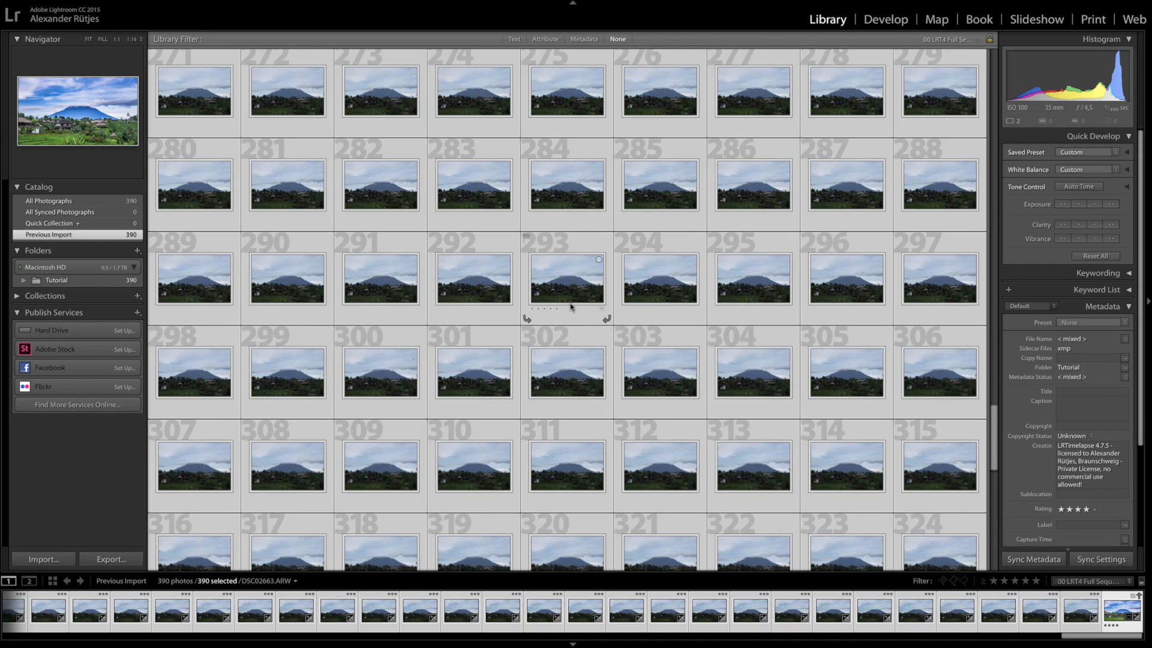
# Read the metadata from the files for all selected photos of the sequence.
pyautogui.scroll(6, 570, 300)
pyautogui.click(108, 1)
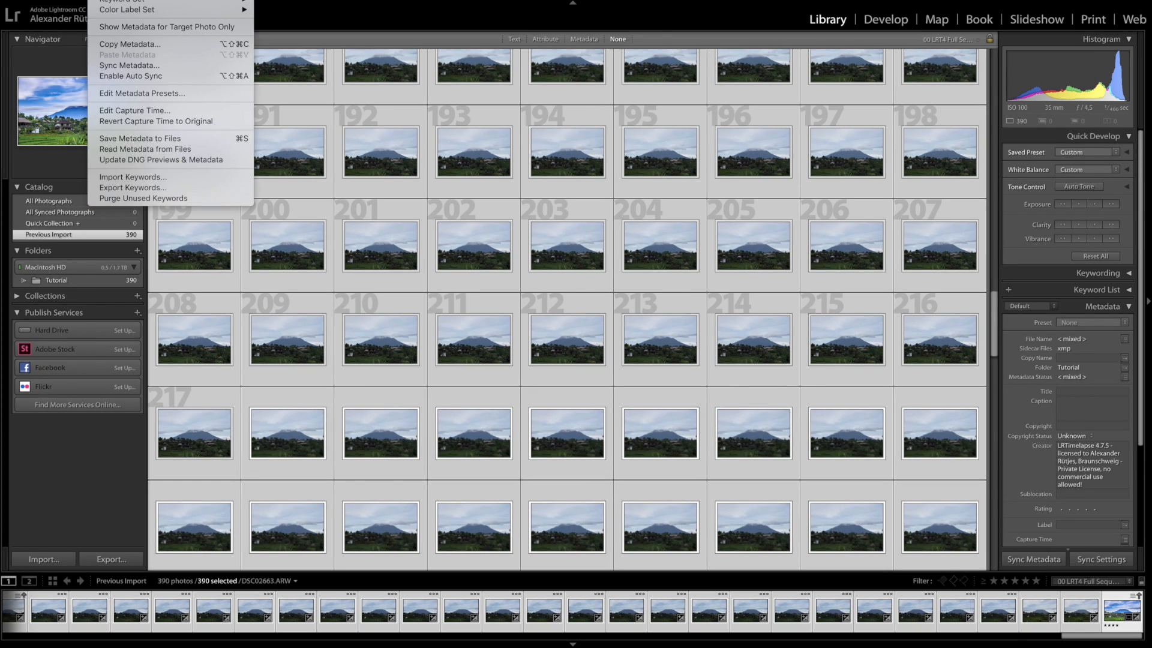
pyautogui.click(132, 148)
pyautogui.scroll(3, 385, 231)
pyautogui.scroll(10, 416, 153)
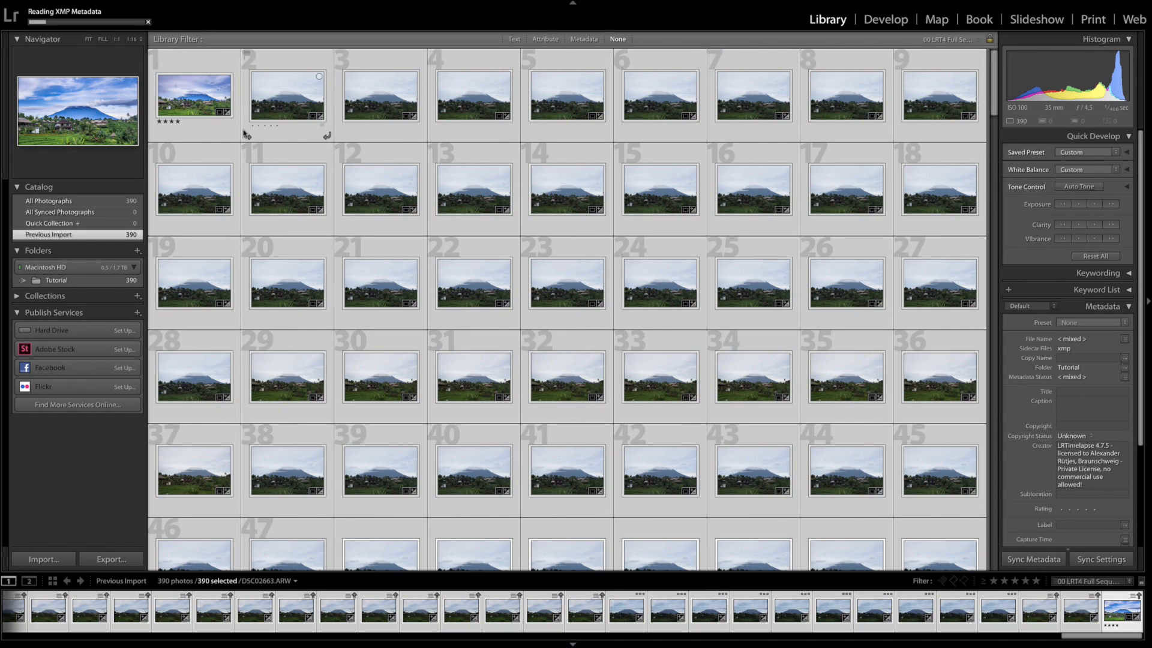
# Show the Tutorial folder and export all its photos through Export Time Lapse (LRTimelapse) as a 4K, 8-bit JPG sequence named Tutorial.
pyautogui.click(57, 280)
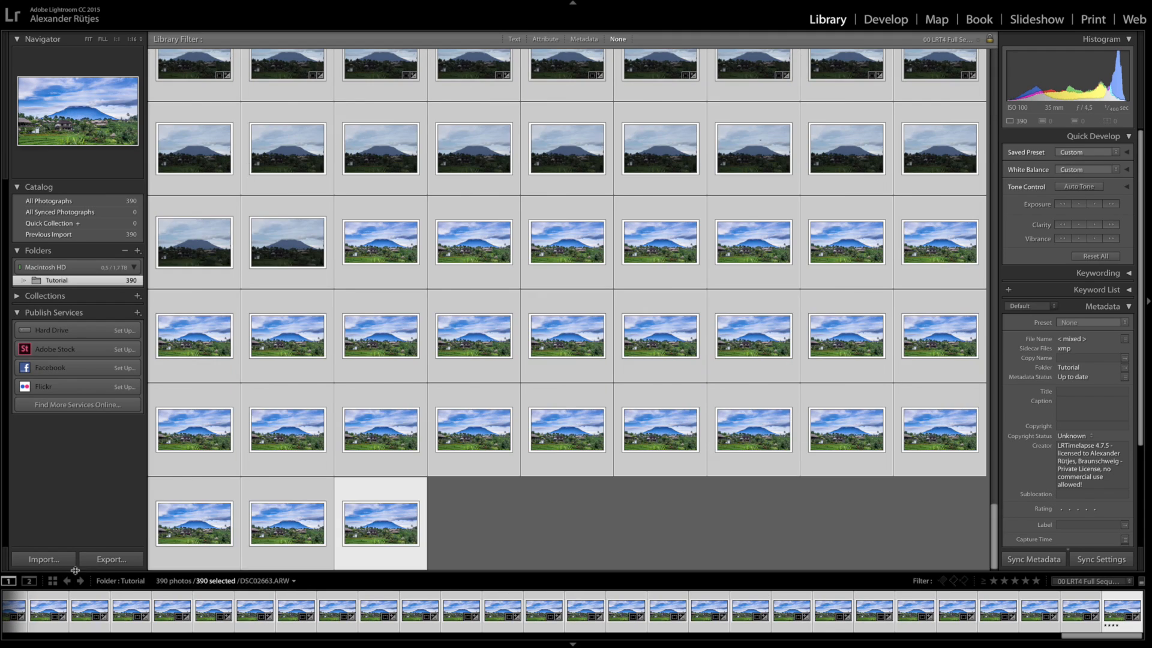
pyautogui.click(102, 560)
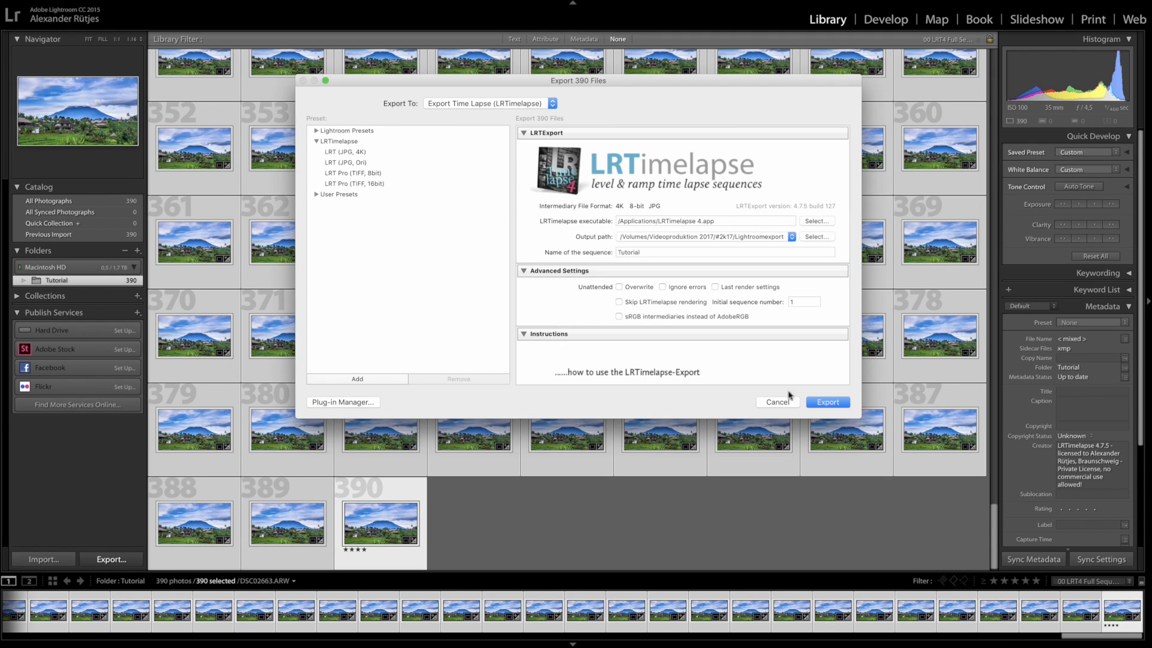
pyautogui.click(829, 404)
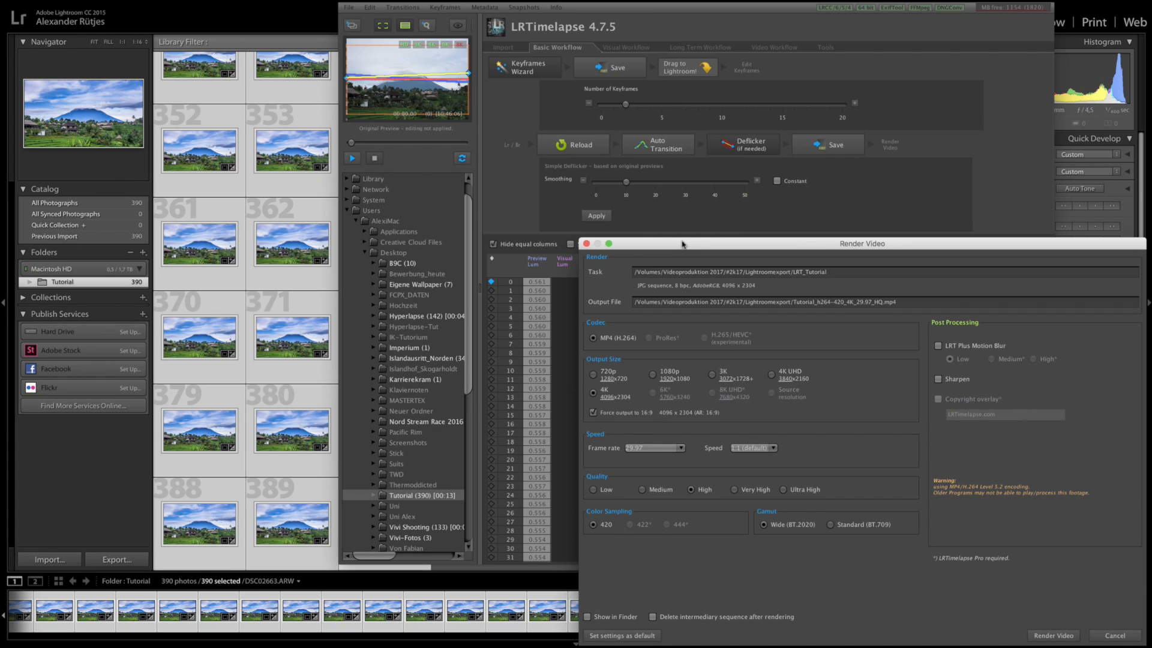
# Render the exported sequence as an MP4 (H.264) video in 4K at 29.97 fps, 1:1 speed and High quality.
pyautogui.moveTo(682, 244); pyautogui.dragTo(567, 116)
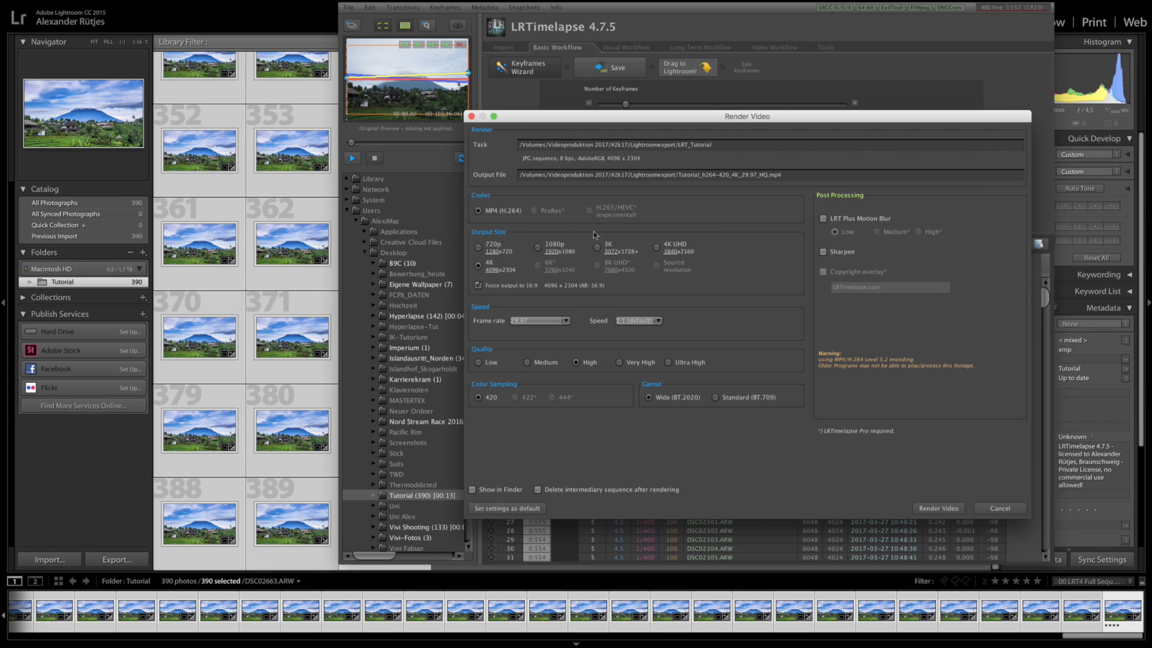
pyautogui.click(548, 322)
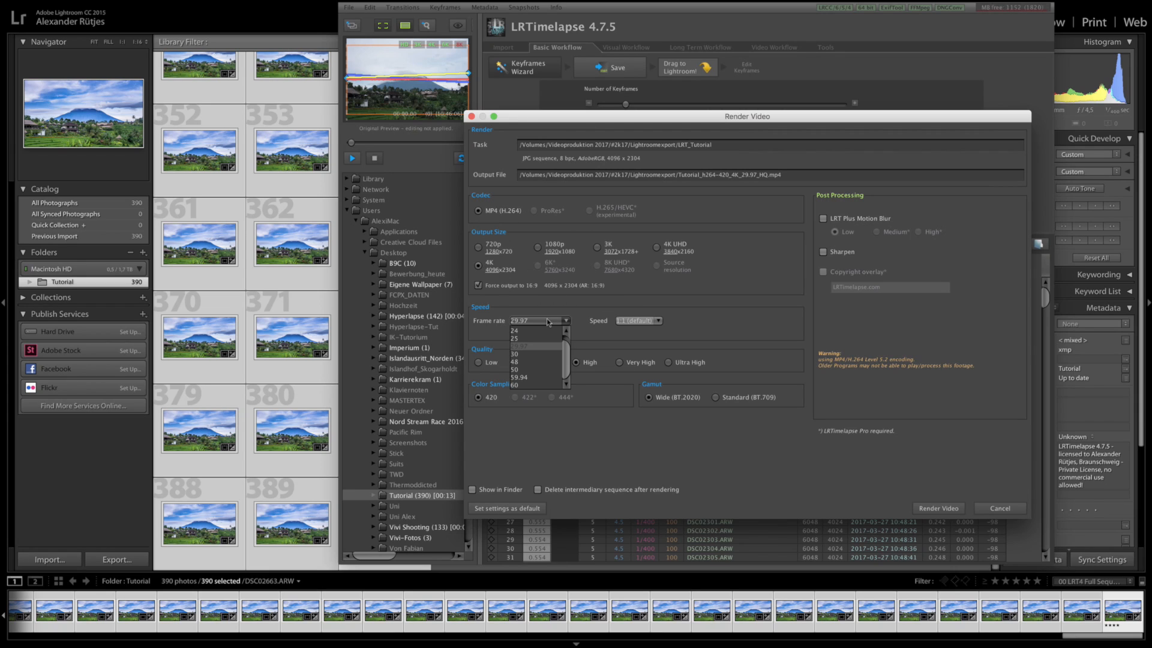
pyautogui.click(525, 348)
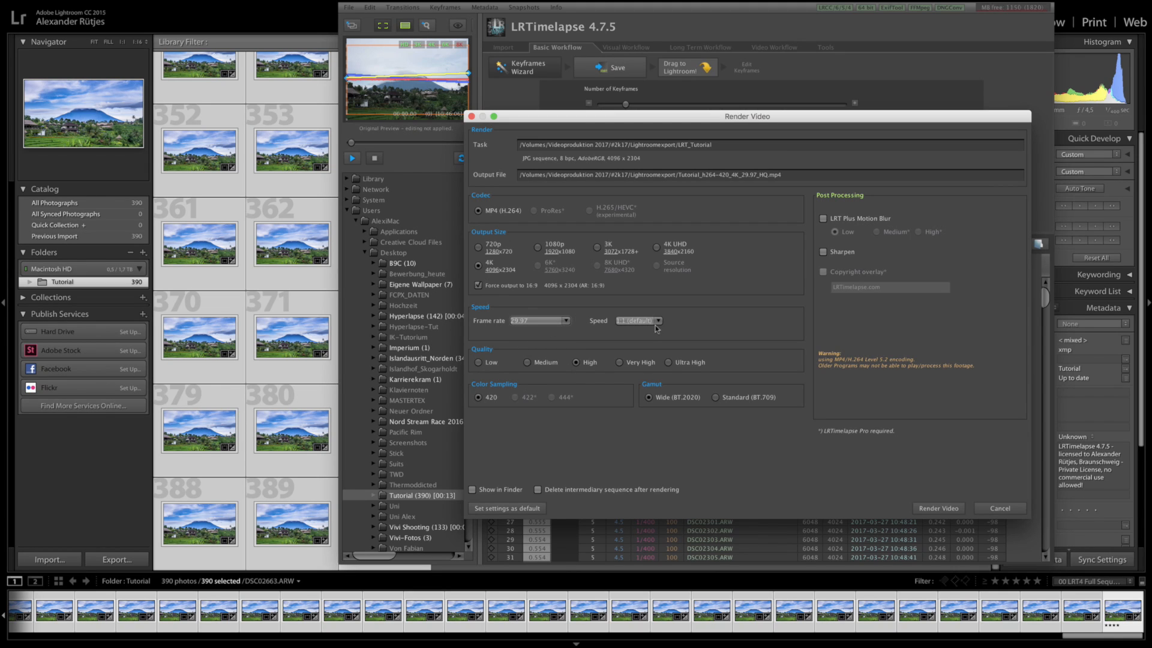
pyautogui.click(630, 322)
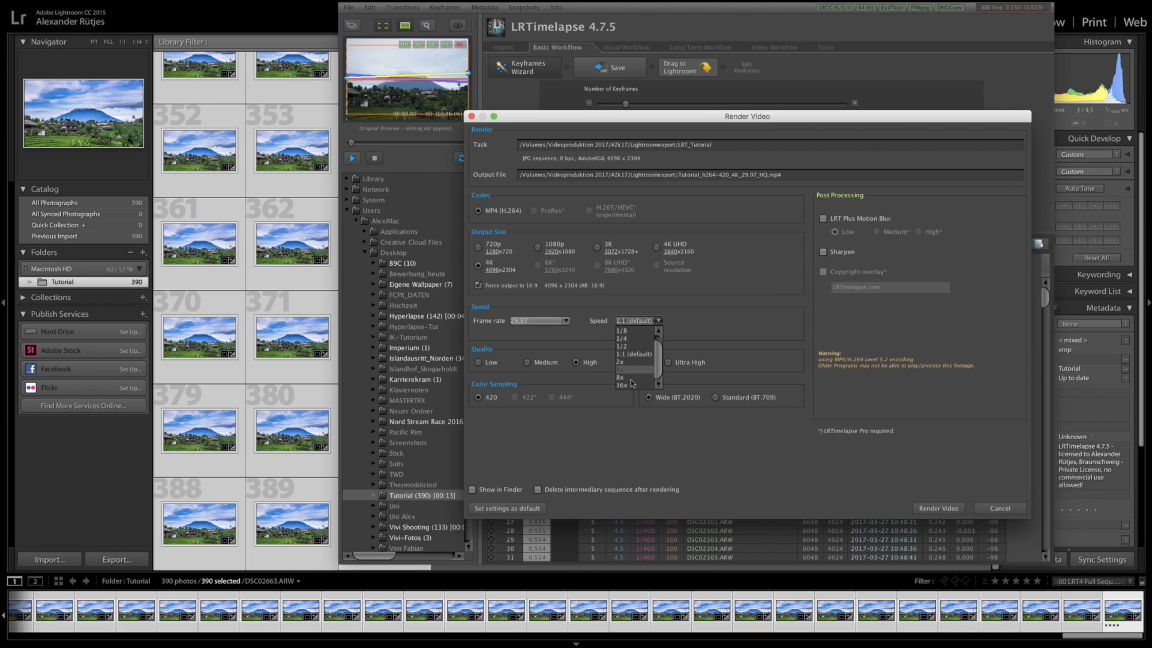
pyautogui.click(624, 321)
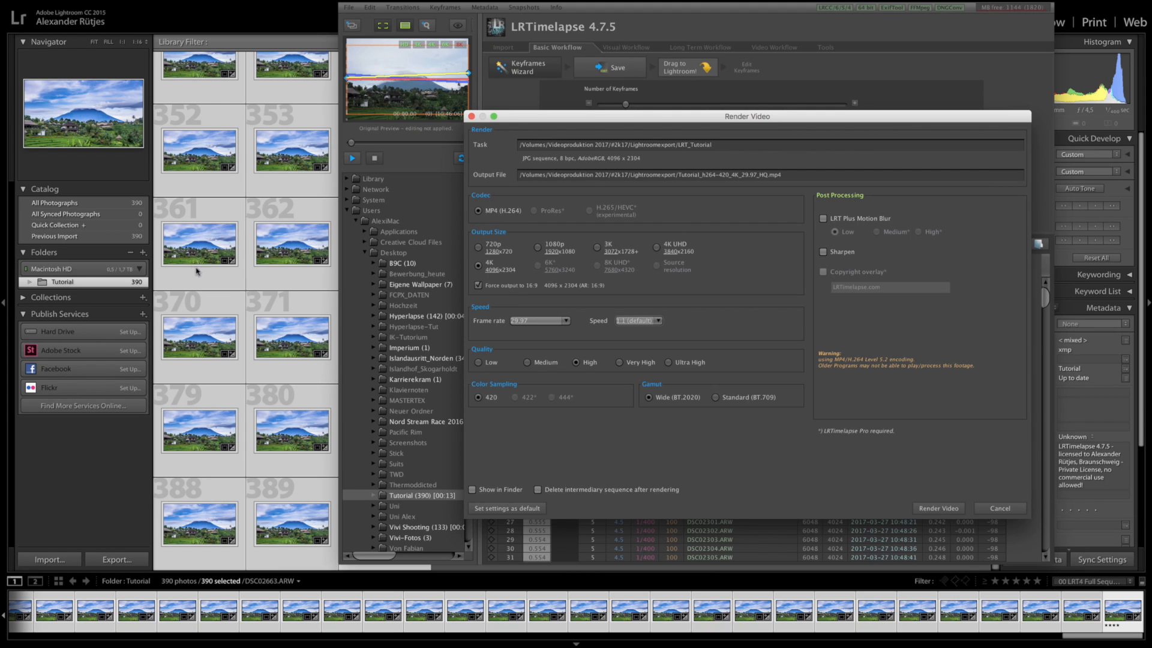
pyautogui.click(930, 510)
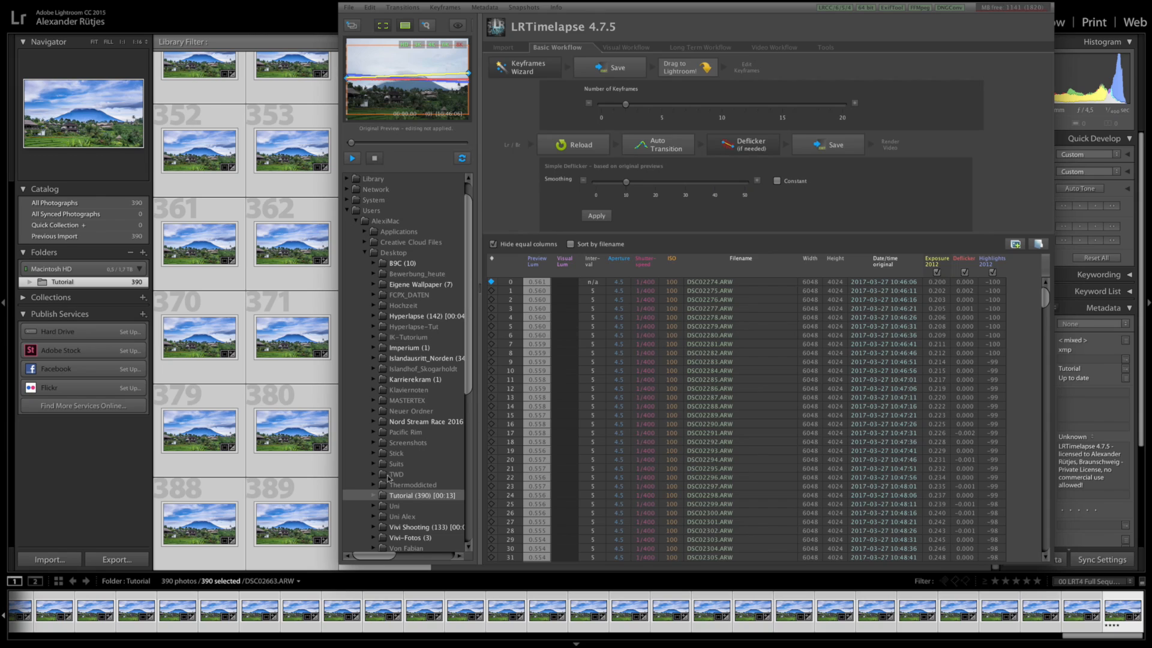